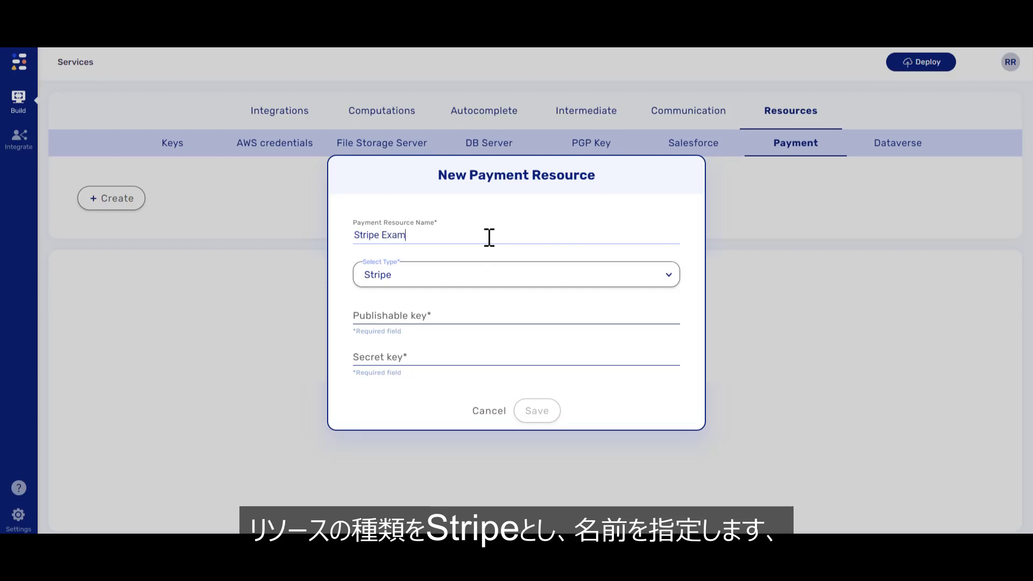
Complete the Stripe Example resource with its publishable and secret keys, save it, and start a deploy.
{"action": "type", "text": "e"}
{"action": "left_click", "coordinate": [453, 317]}
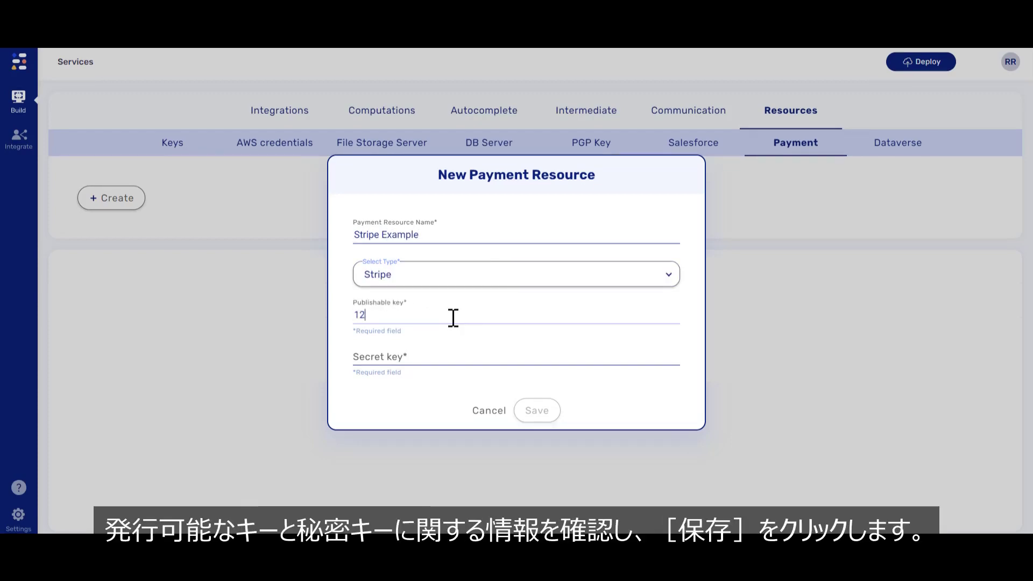
{"action": "type", "text": "12345"}
{"action": "left_click", "coordinate": [418, 361]}
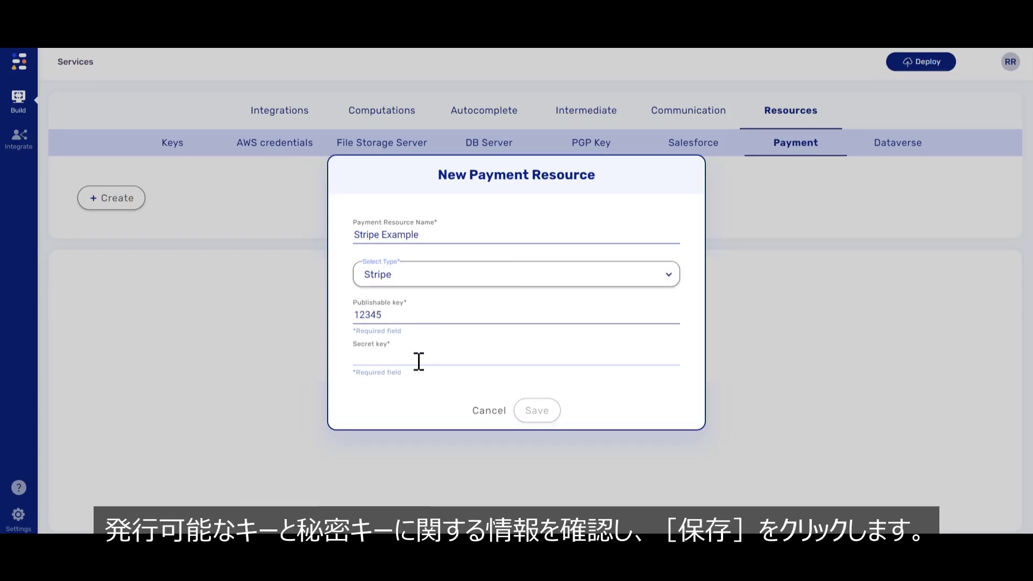
{"action": "type", "text": "12345"}
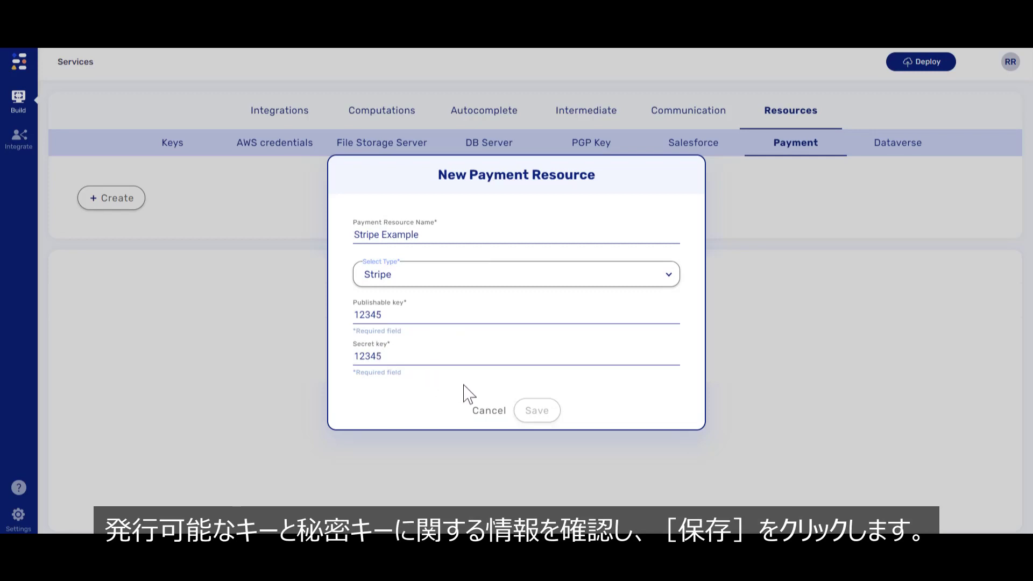
{"action": "left_click", "coordinate": [534, 414]}
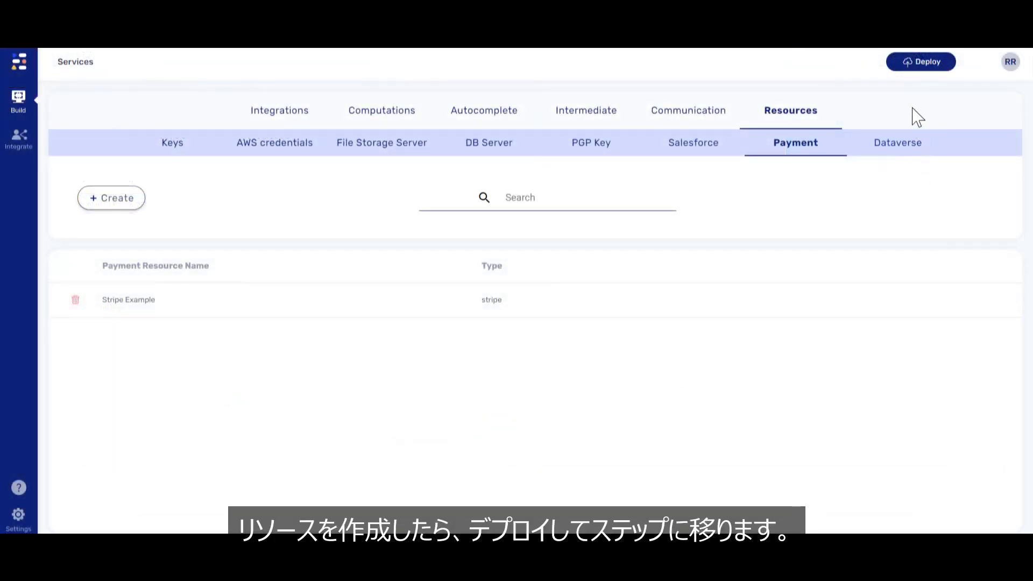
{"action": "left_click", "coordinate": [909, 63]}
Deploy the form to the chosen environment.
{"action": "left_click", "coordinate": [906, 115]}
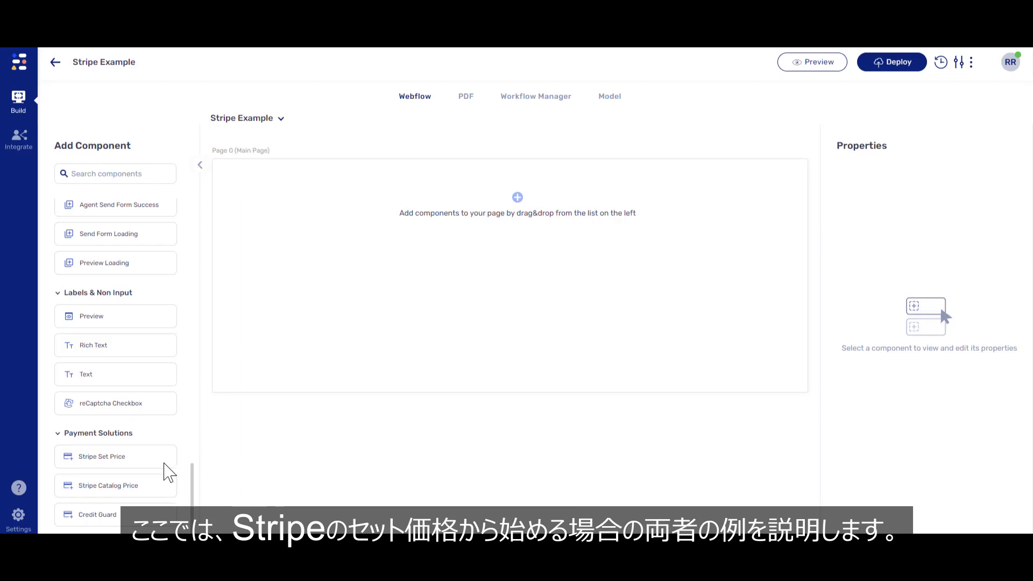
Place a Stripe Set Price component on the main page and link it to Stripe Example.
{"action": "left_click_drag", "start_coordinate": [168, 459], "coordinate": [362, 282]}
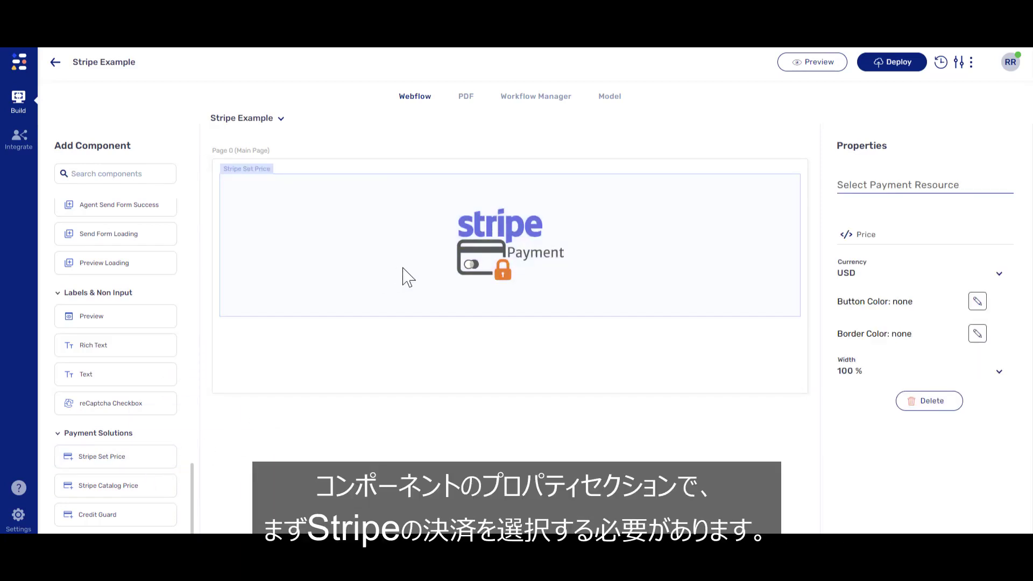
{"action": "left_click", "coordinate": [897, 184]}
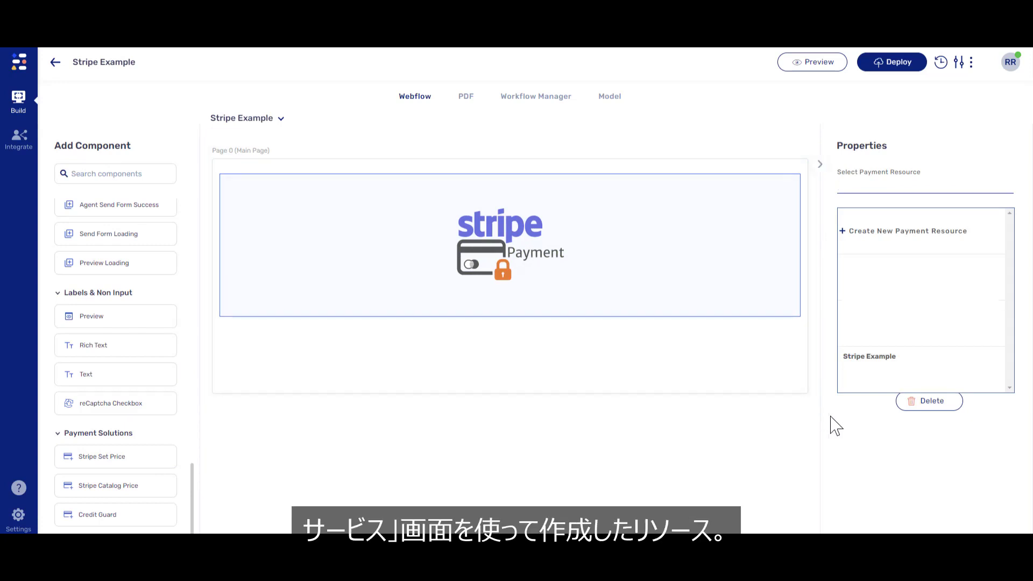
{"action": "left_click", "coordinate": [879, 383]}
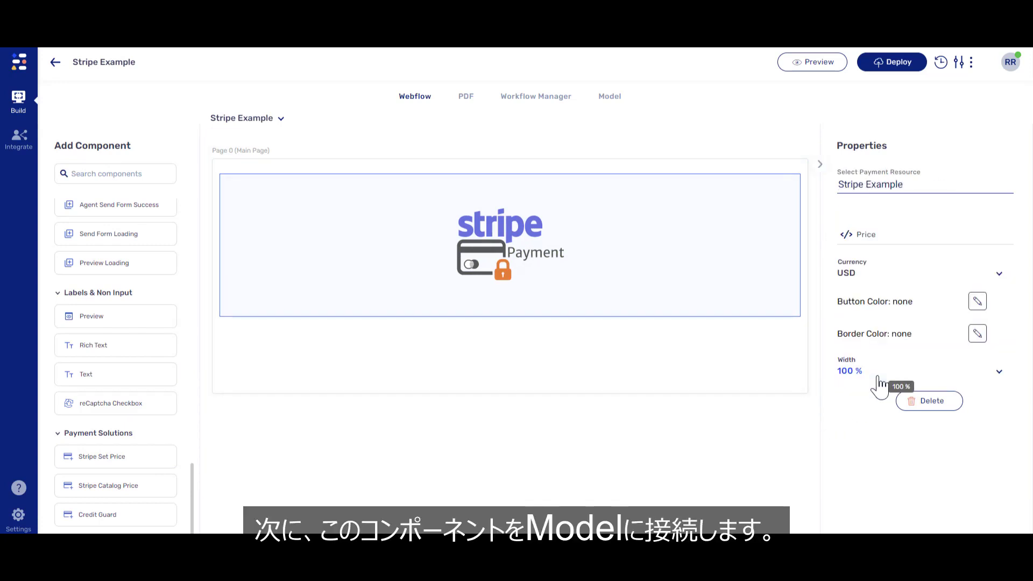
Add a 'price' data field with default value 100, then select the Stripe component in Webflow.
{"action": "left_click", "coordinate": [612, 99]}
{"action": "left_click", "coordinate": [130, 201]}
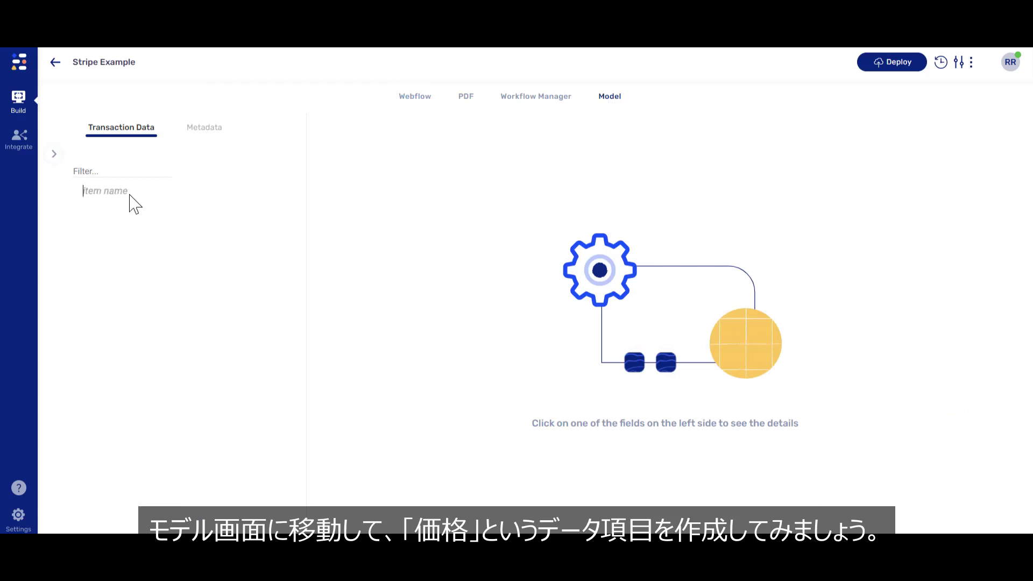
{"action": "type", "text": "price"}
{"action": "key", "text": "Return"}
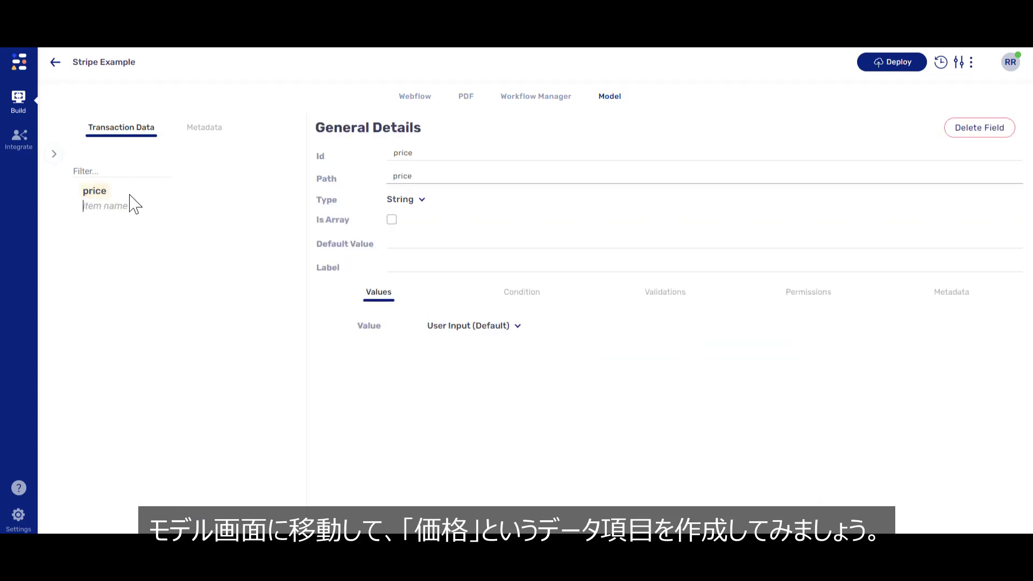
{"action": "left_click", "coordinate": [403, 241]}
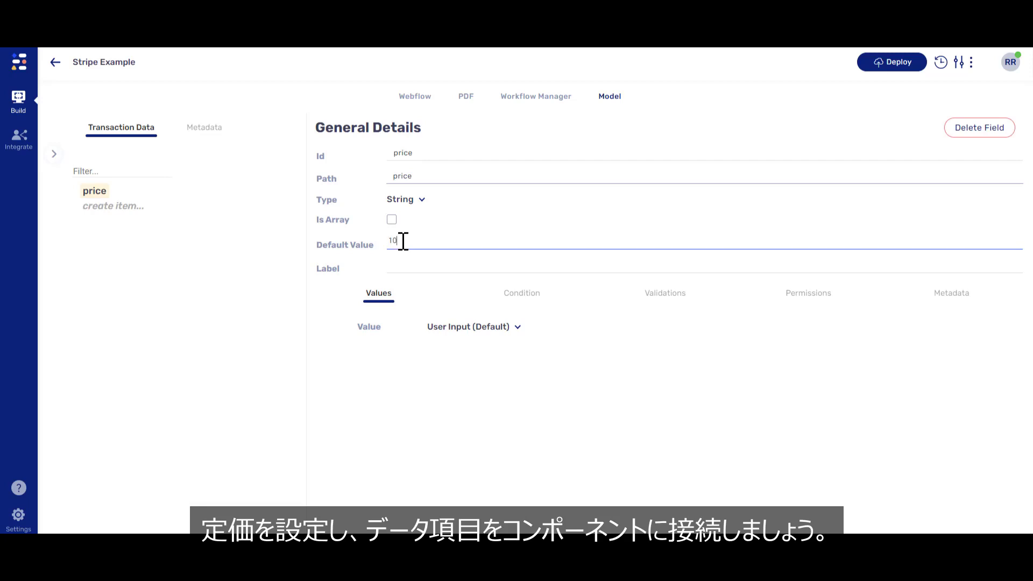
{"action": "left_click", "coordinate": [409, 260]}
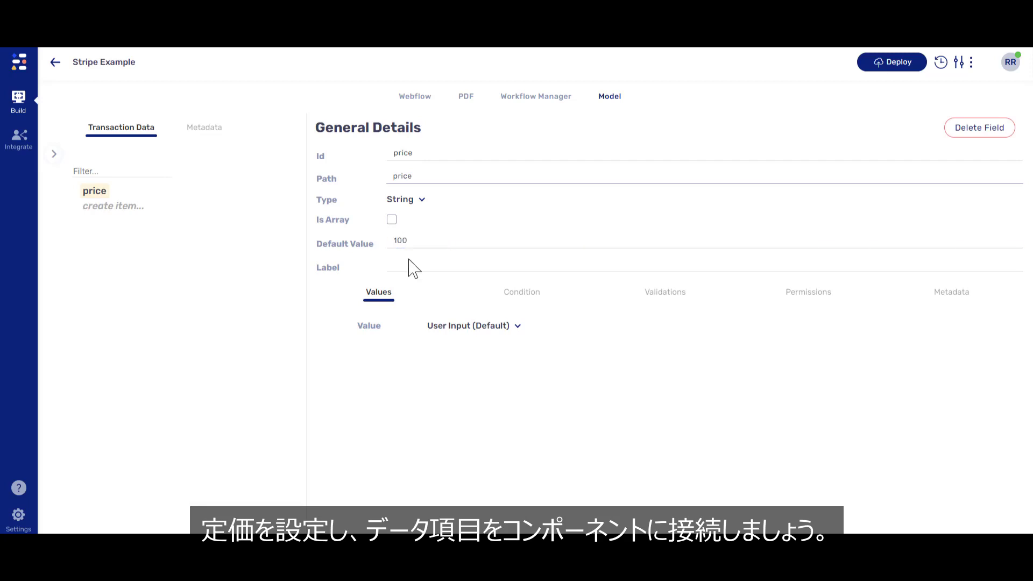
{"action": "left_click", "coordinate": [415, 100]}
{"action": "left_click", "coordinate": [749, 252]}
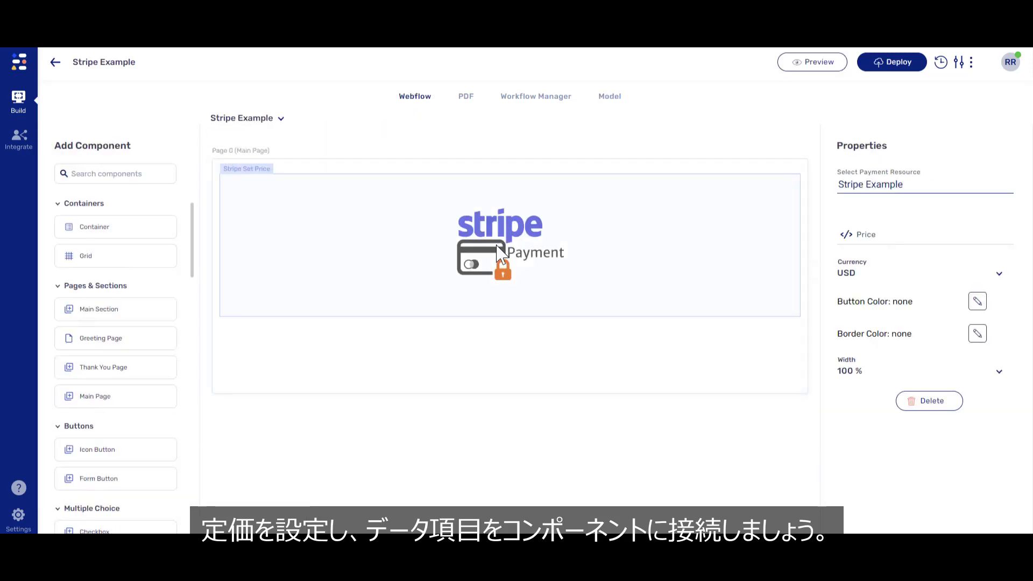
Bind the Stripe component's Price to the price field, keeping currency USD.
{"action": "left_click", "coordinate": [843, 237]}
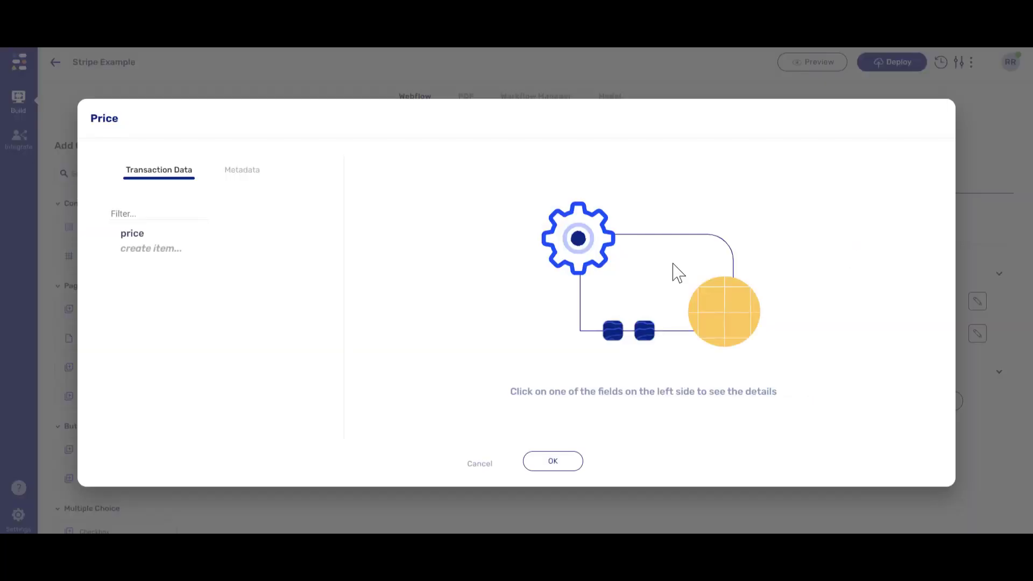
{"action": "left_click", "coordinate": [141, 237]}
{"action": "left_click", "coordinate": [554, 463]}
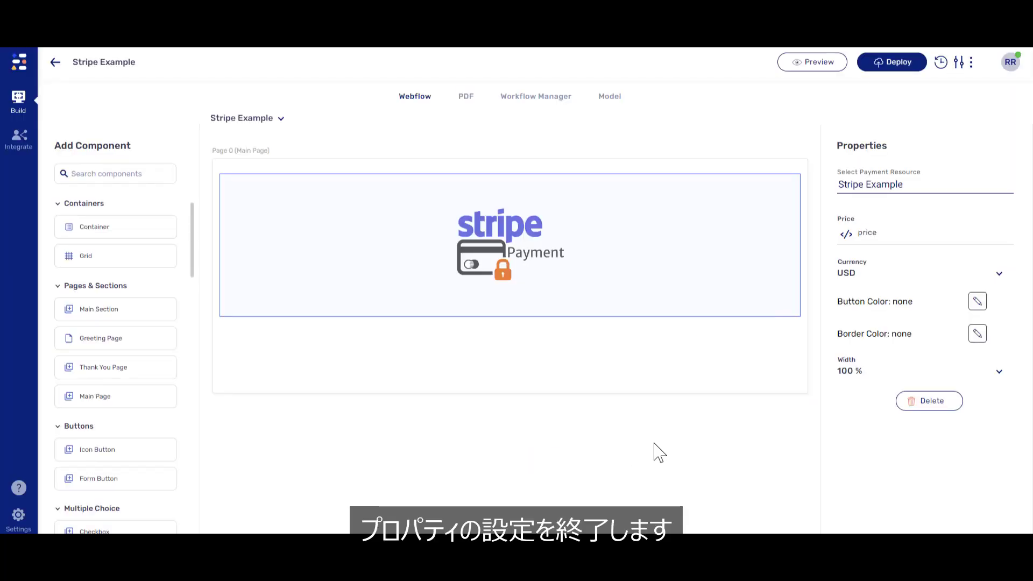
{"action": "left_click", "coordinate": [999, 276]}
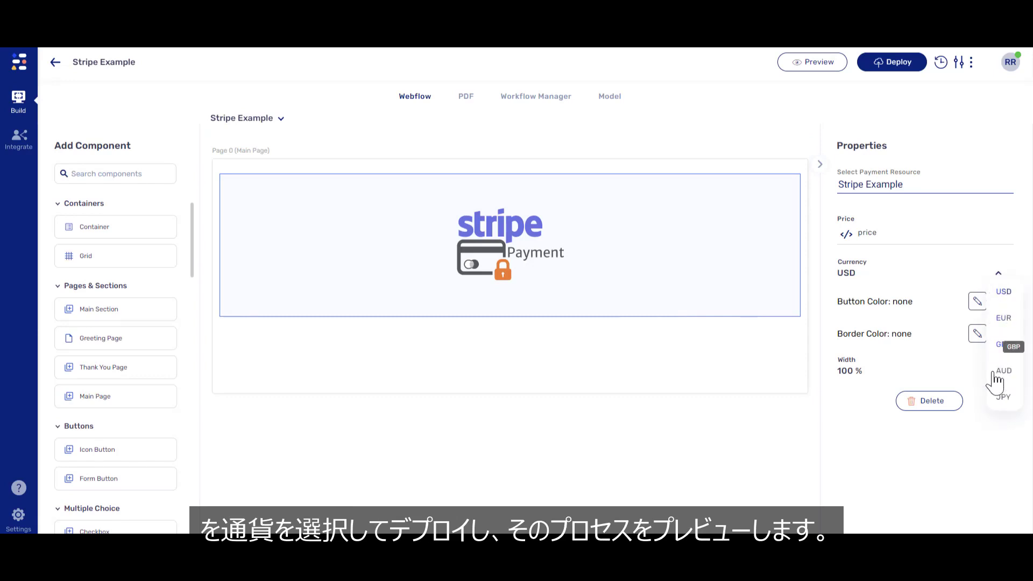
{"action": "left_click", "coordinate": [1003, 294]}
Redeploy the updated form and bring up the preview environment list.
{"action": "left_click", "coordinate": [891, 63]}
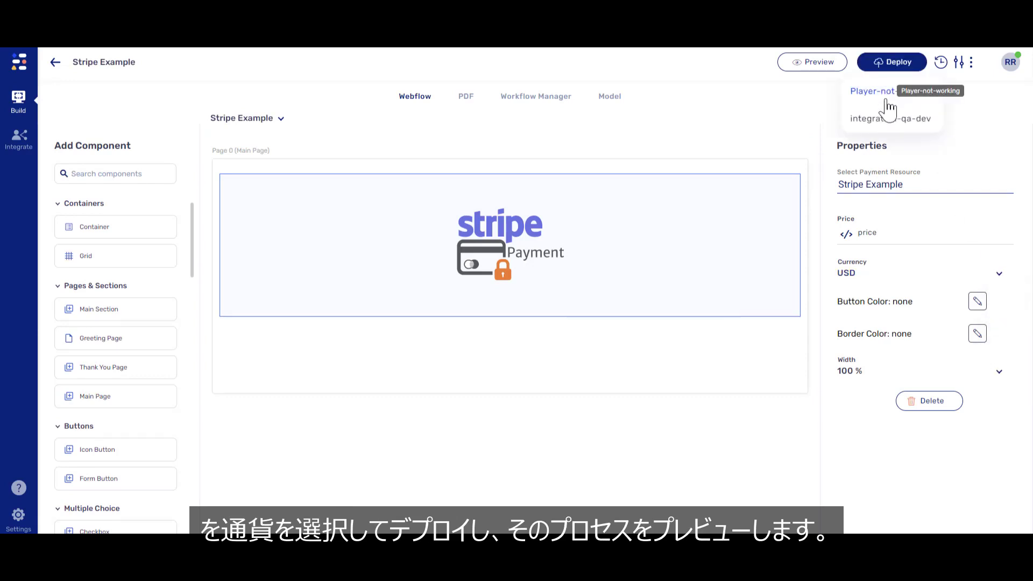
{"action": "left_click", "coordinate": [885, 114]}
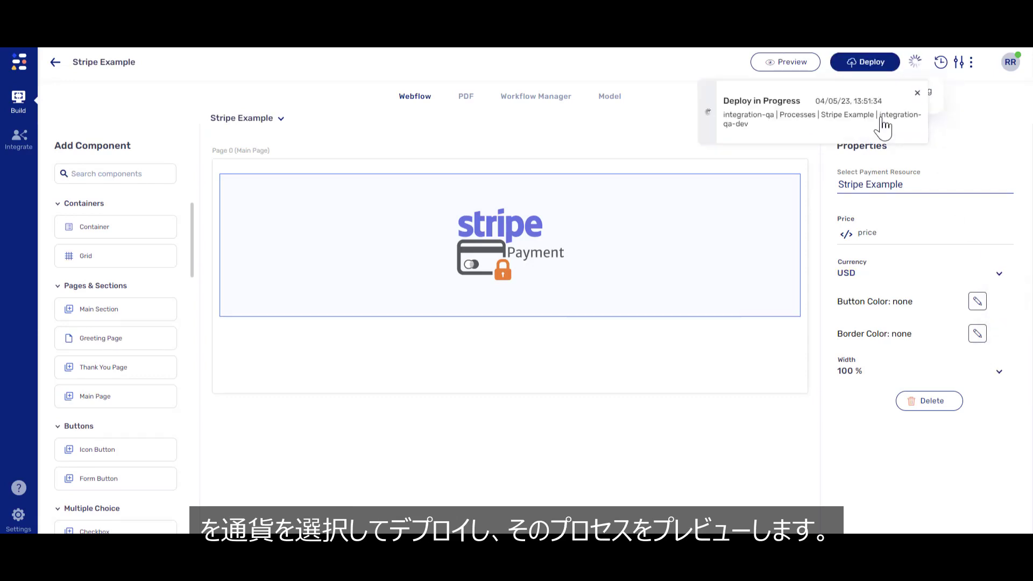
{"action": "left_click", "coordinate": [789, 63]}
Preview the form in integration-qa-dev and enter the payer's e-mail.
{"action": "left_click", "coordinate": [792, 119]}
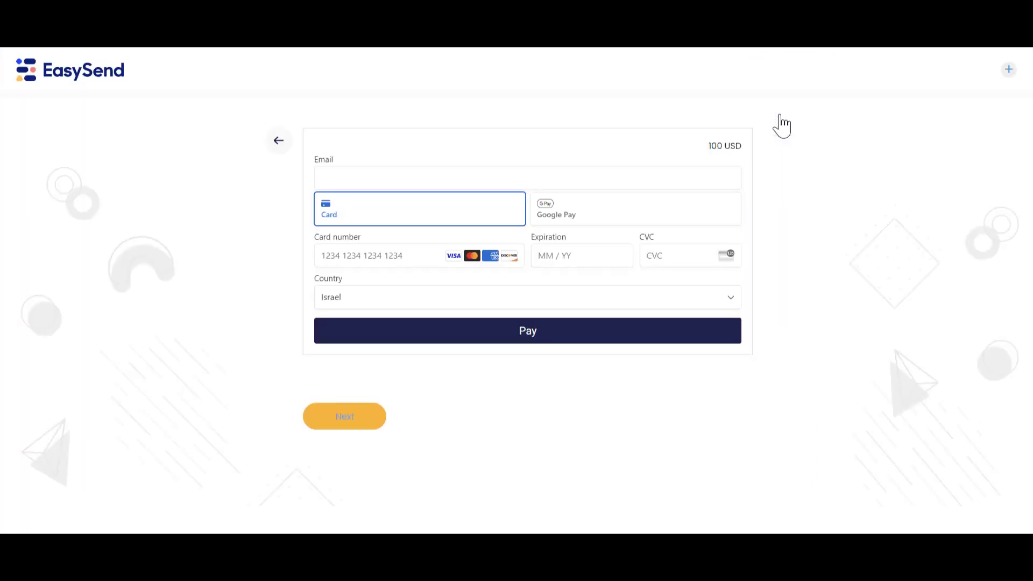
{"action": "left_click", "coordinate": [514, 177]}
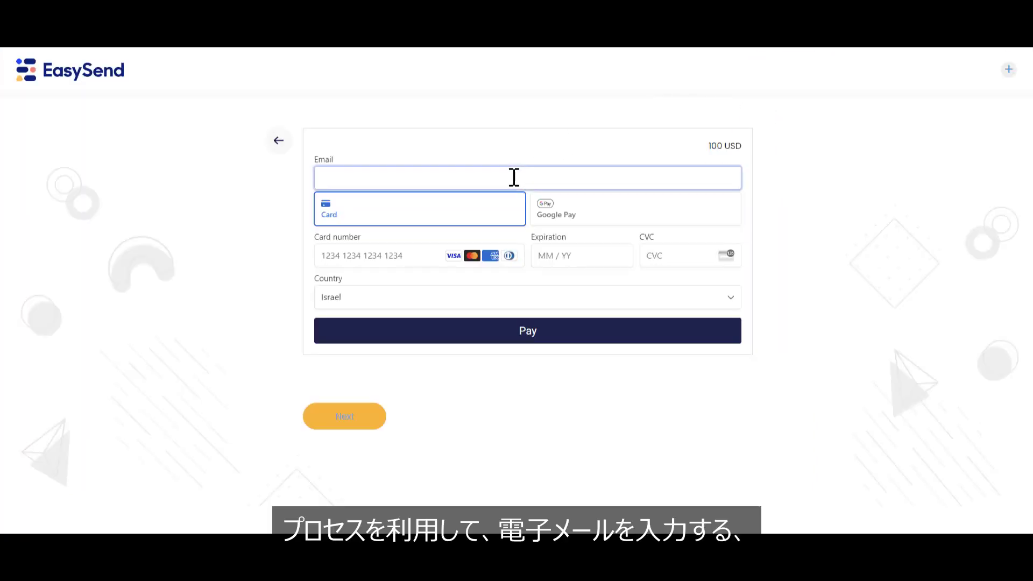
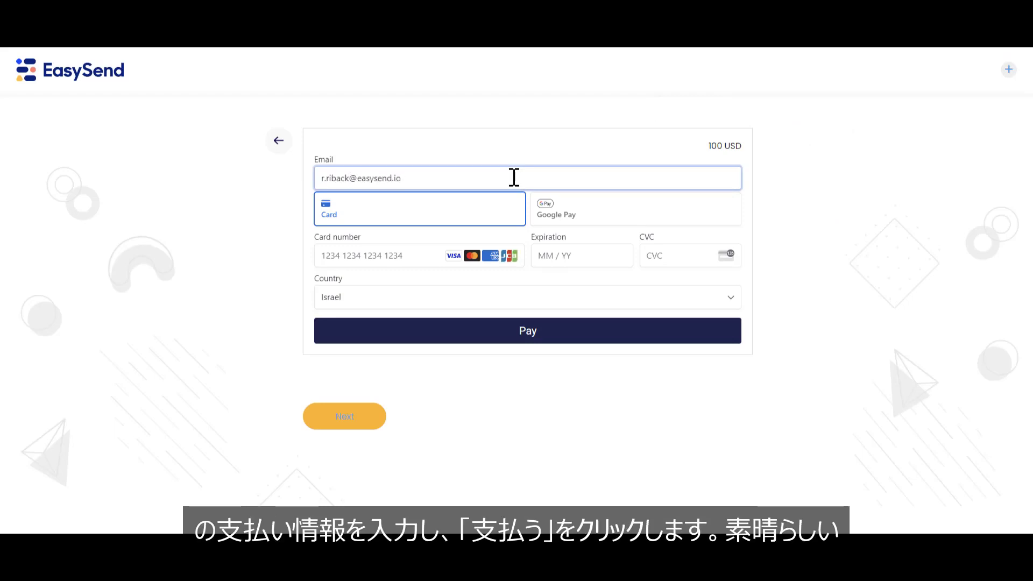
{"action": "left_click", "coordinate": [402, 263]}
{"action": "type", "text": "42424242 4242 4242"}
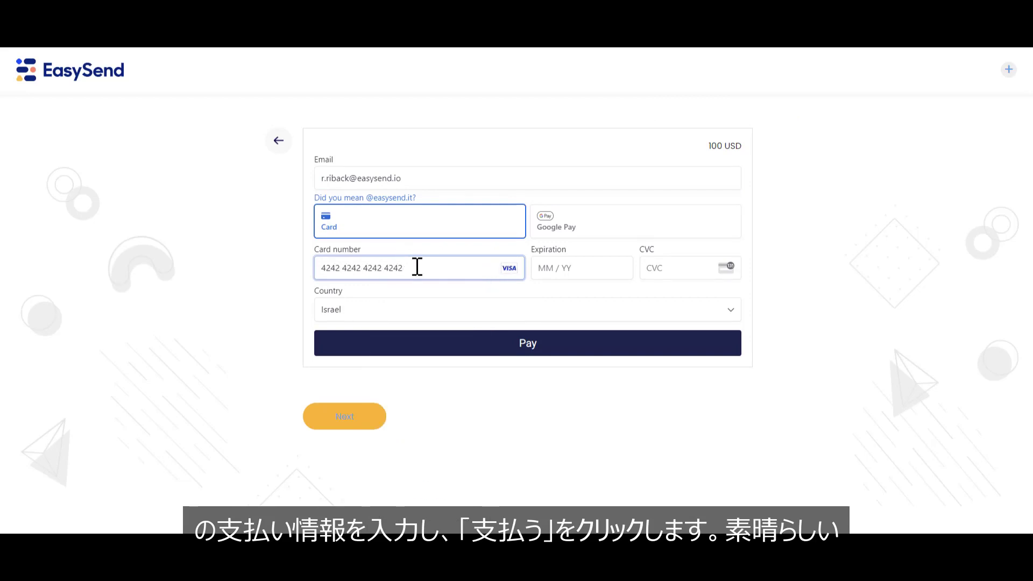
{"action": "left_click", "coordinate": [547, 267]}
{"action": "type", "text": "09 / 25"}
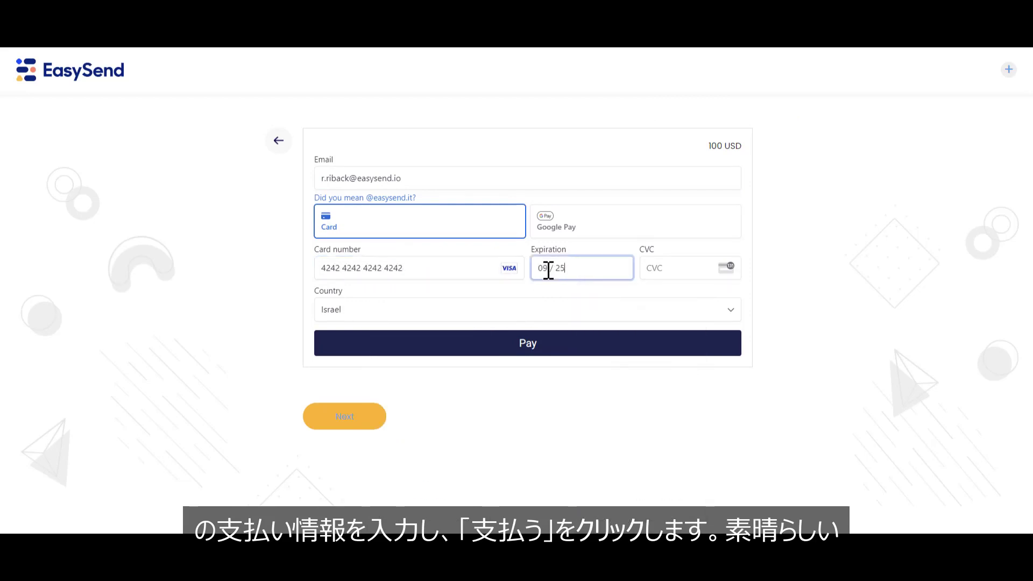
{"action": "left_click", "coordinate": [663, 273]}
{"action": "type", "text": "123"}
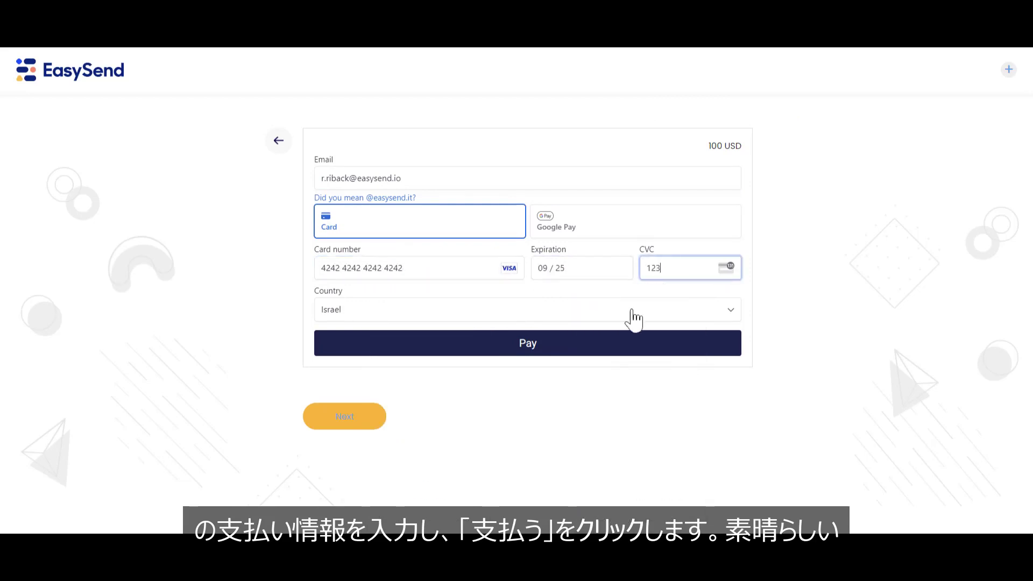
{"action": "left_click", "coordinate": [580, 344]}
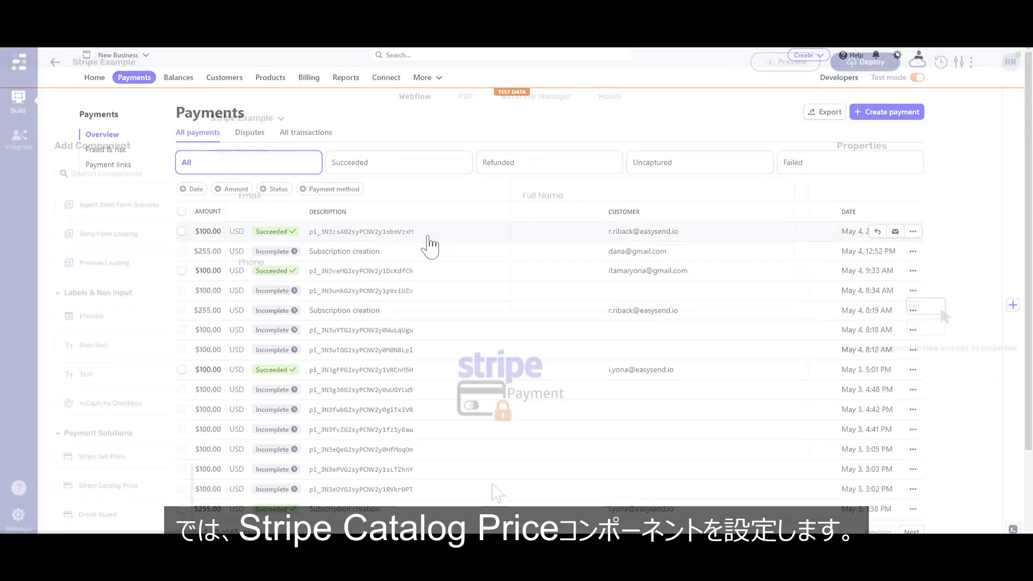
{"action": "left_click", "coordinate": [501, 409]}
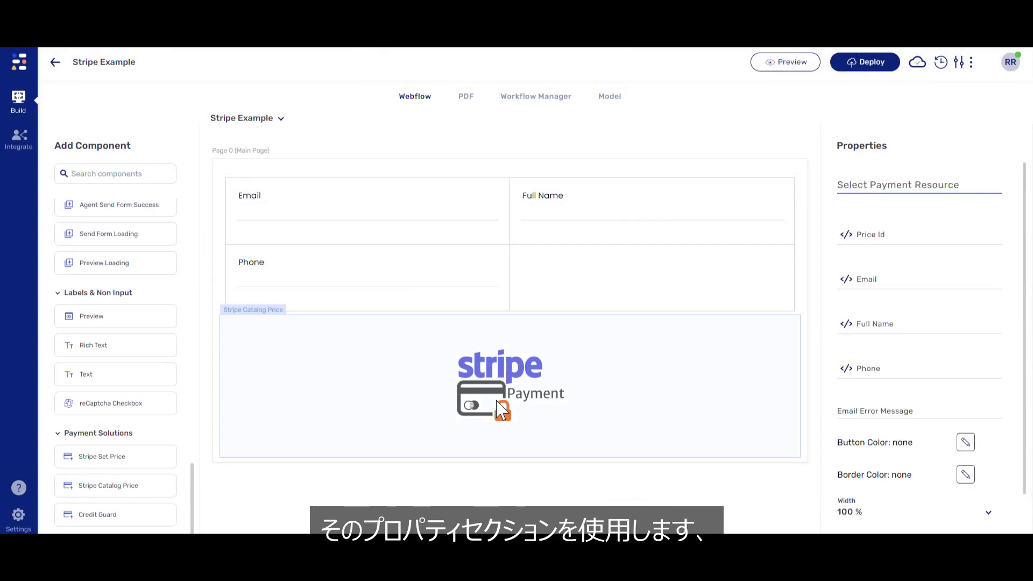
Link the Stripe Catalog Price component to the Stripe Example payment resource.
{"action": "left_click", "coordinate": [843, 184]}
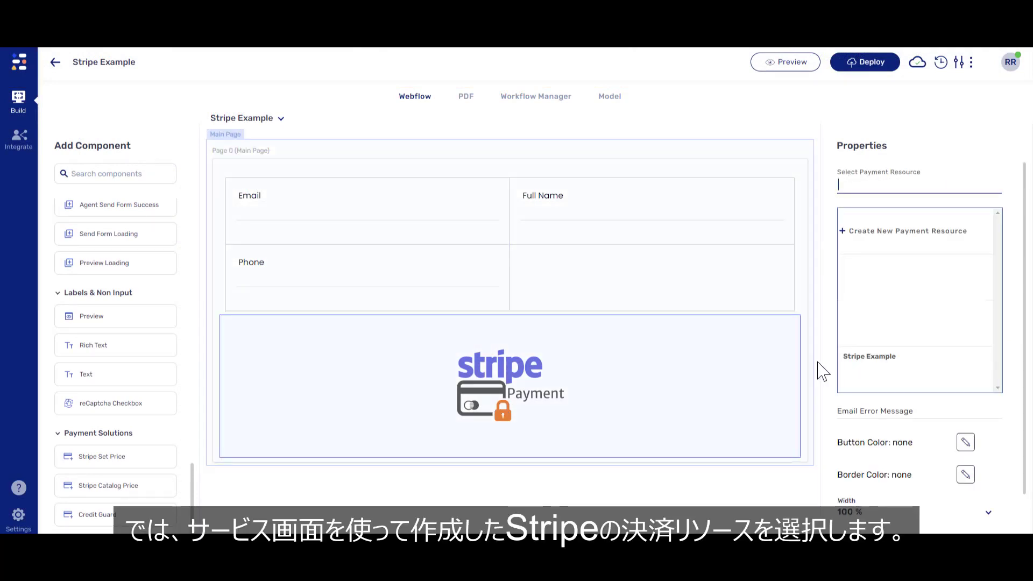
{"action": "left_click", "coordinate": [864, 371]}
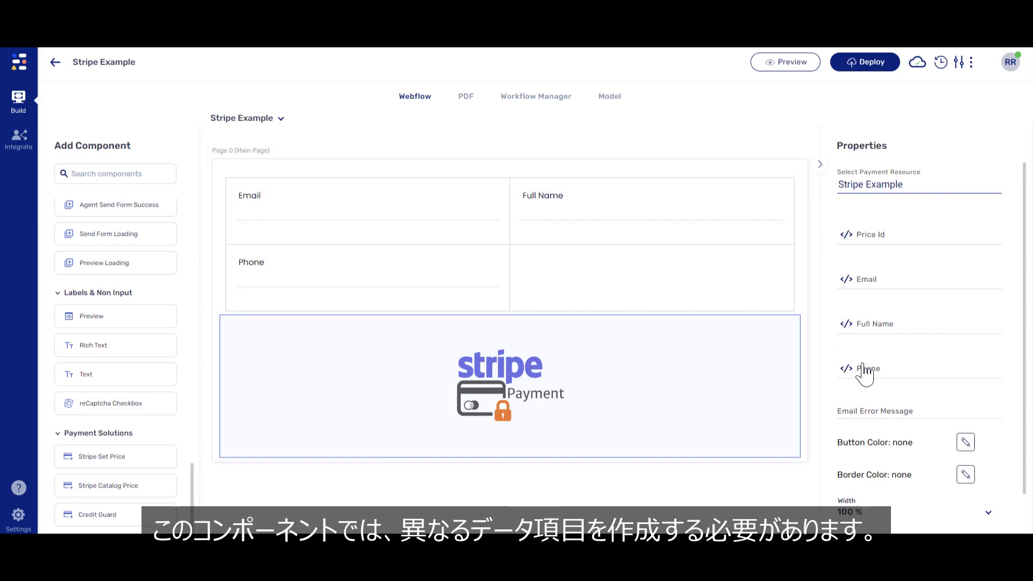
Add a priceId data field defaulting to the pasted Insurance Stripe price ID.
{"action": "left_click", "coordinate": [615, 100]}
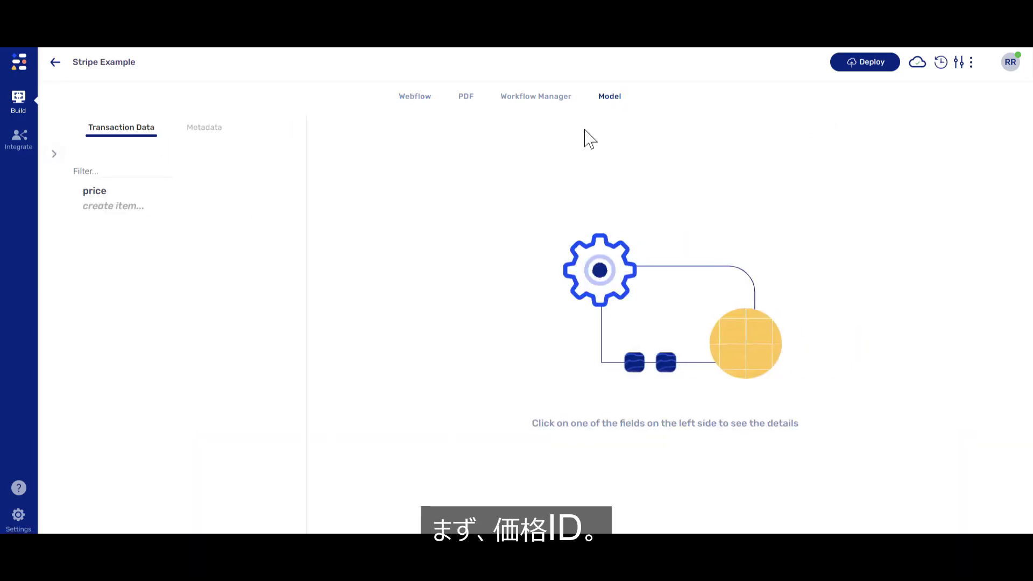
{"action": "left_click", "coordinate": [119, 208]}
{"action": "type", "text": "priceId"}
{"action": "key", "text": "Return"}
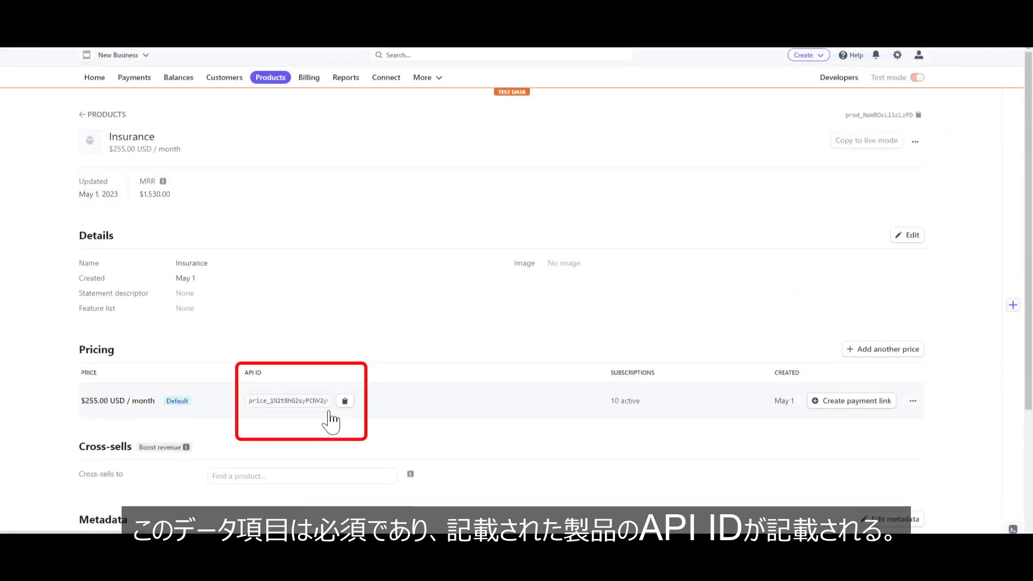
{"action": "type", "text": "price_1N2t8hG2syPCNV2yOXI5WTX4"}
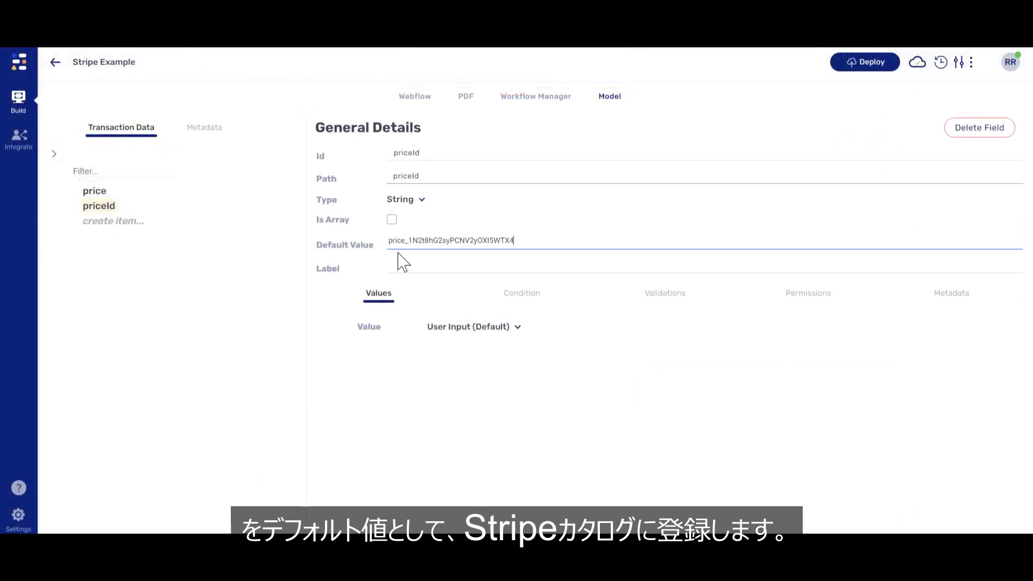
{"action": "key", "text": "Return"}
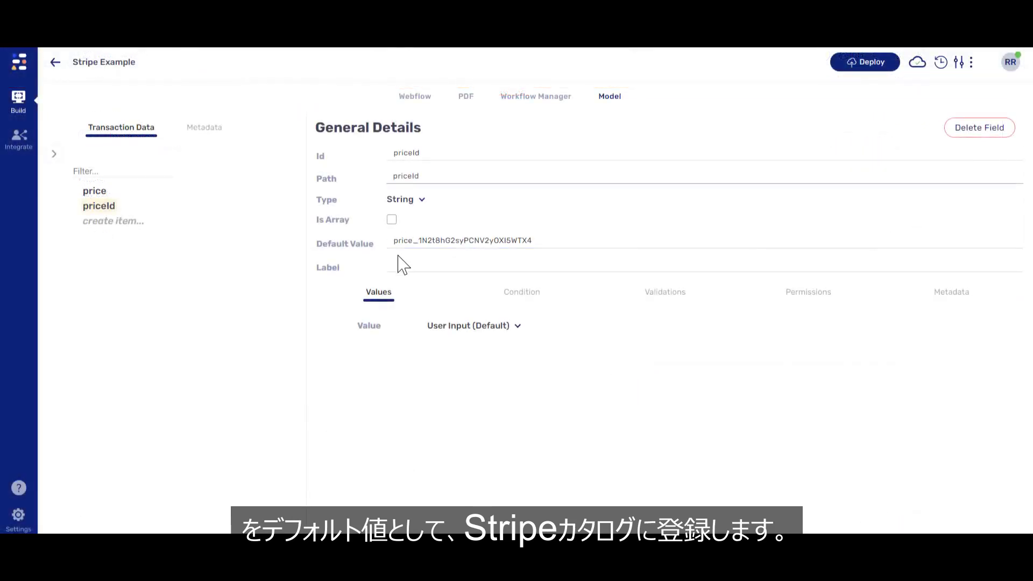
Add an email data field to the model.
{"action": "left_click", "coordinate": [112, 221]}
{"action": "type", "text": "email"}
{"action": "key", "text": "Return"}
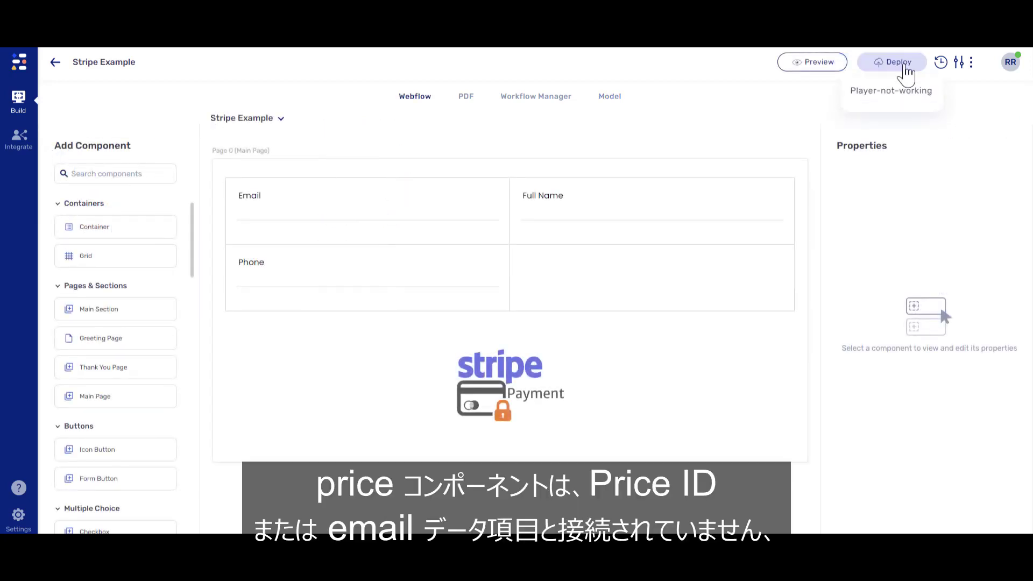
Deploy to integration-qa-dev, review its one warning, and add fullName and phone data fields.
{"action": "left_click", "coordinate": [888, 119]}
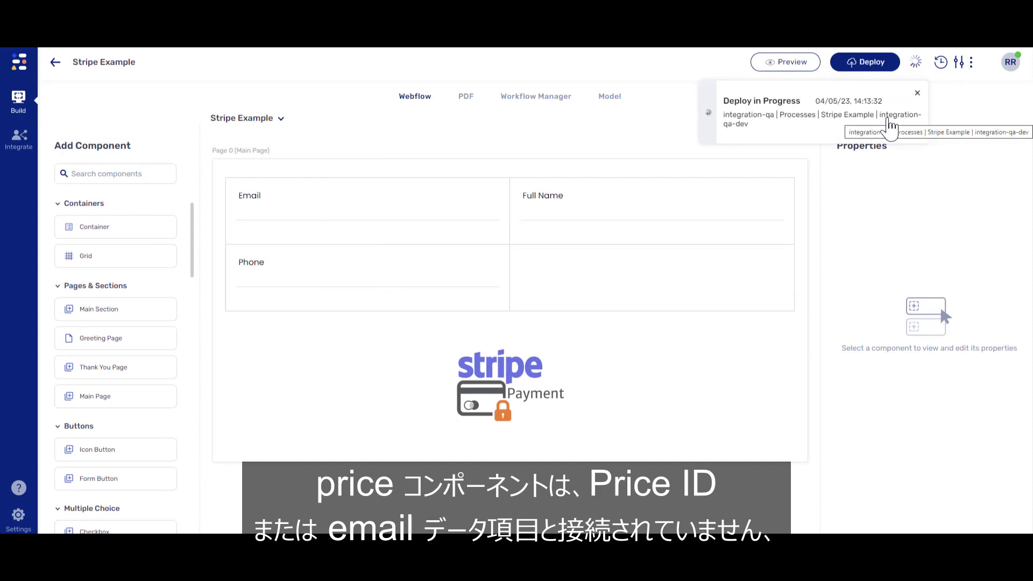
{"action": "left_click", "coordinate": [918, 65]}
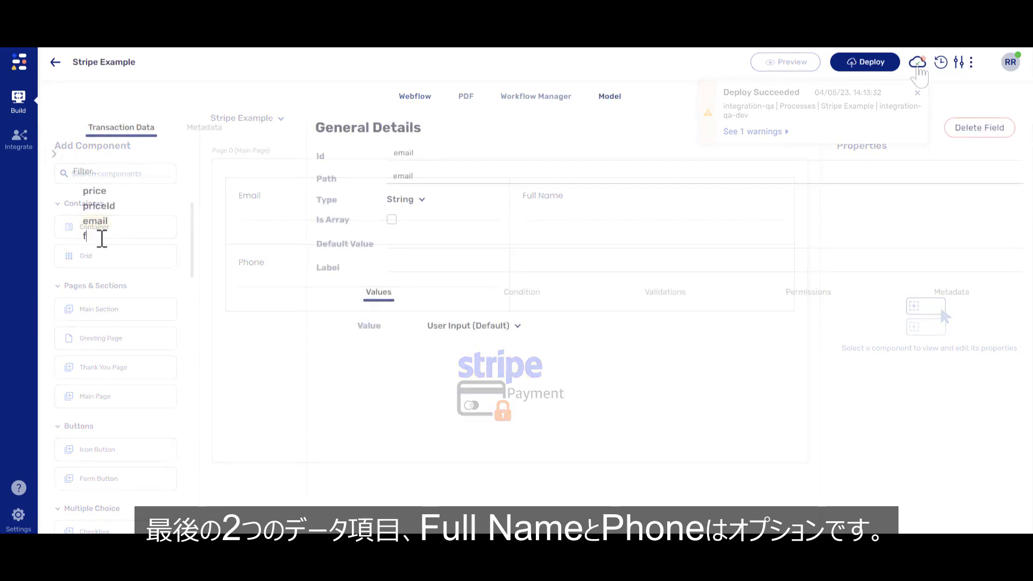
{"action": "type", "text": "ull"}
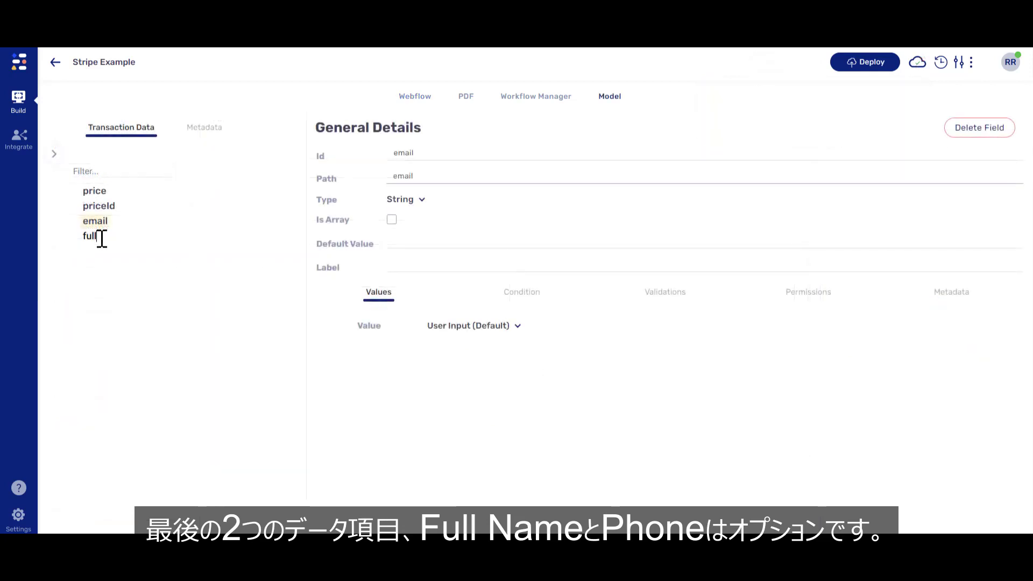
{"action": "type", "text": "Name"}
{"action": "key", "text": "Return"}
{"action": "type", "text": "phone"}
{"action": "key", "text": "Return"}
{"action": "left_click", "coordinate": [414, 97]}
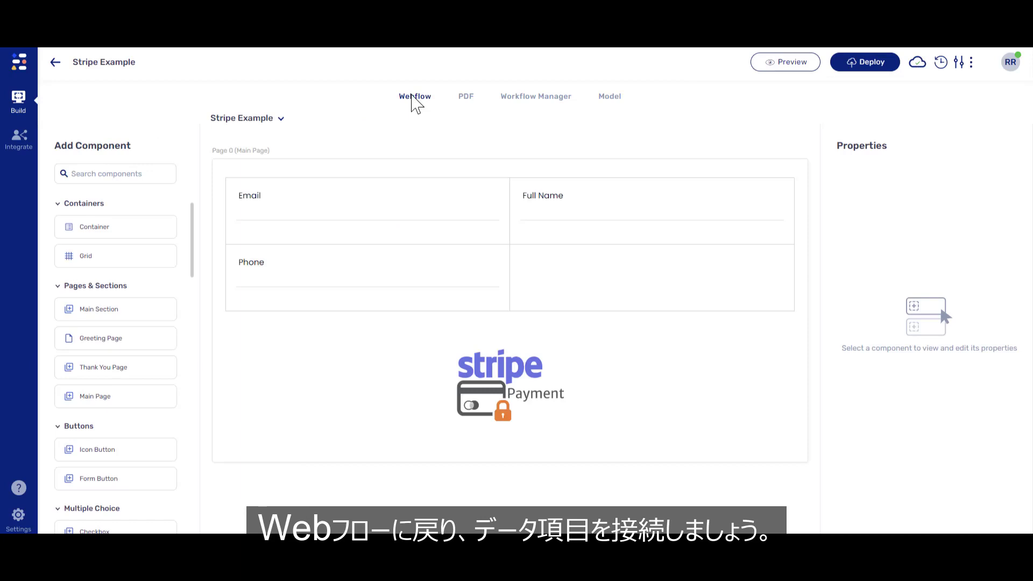
Bind the Email text input to the email data field.
{"action": "left_click", "coordinate": [393, 224]}
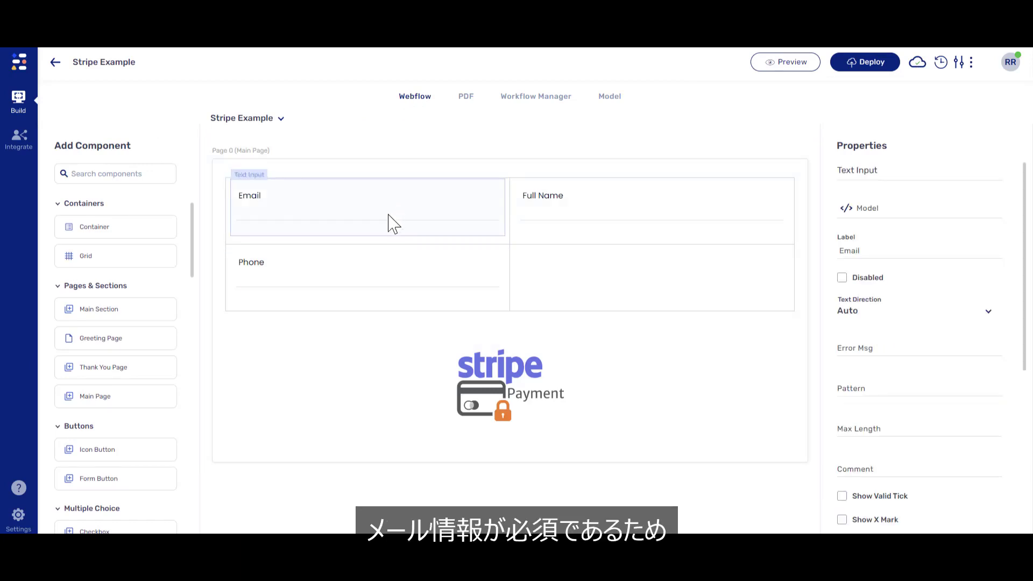
{"action": "left_click", "coordinate": [845, 210]}
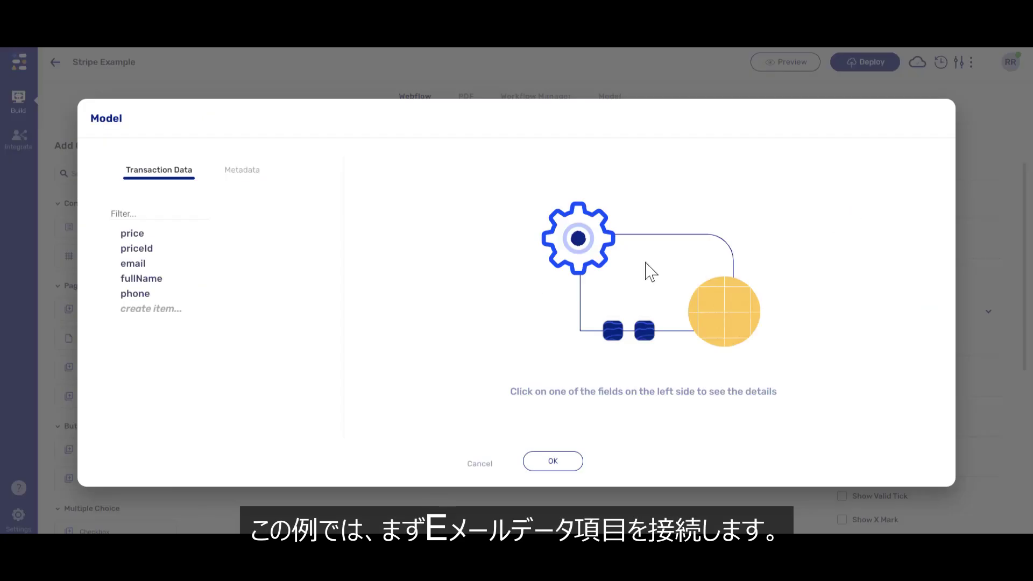
{"action": "left_click", "coordinate": [143, 264]}
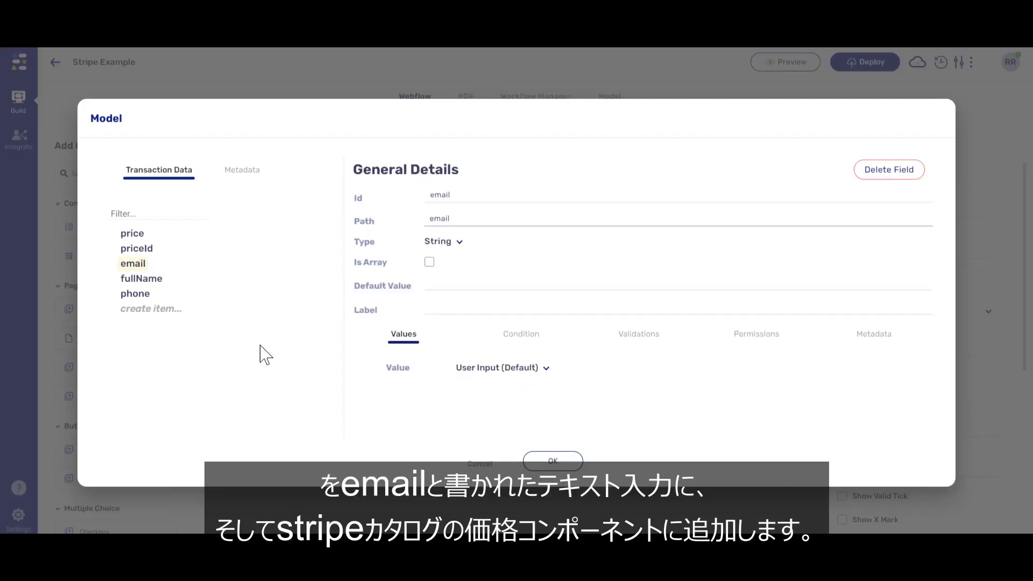
{"action": "left_click", "coordinate": [525, 460]}
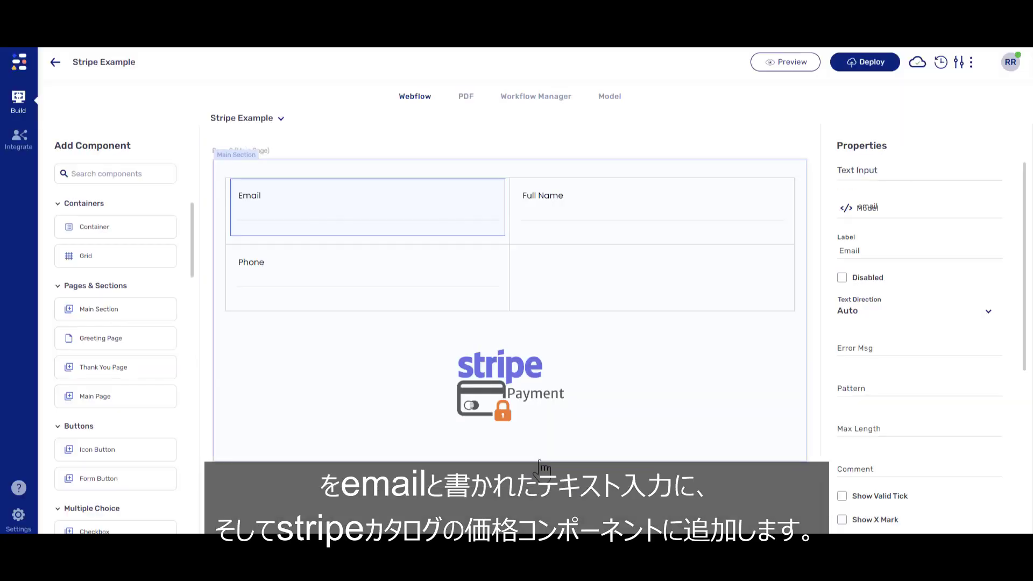
Map the Stripe component's Email to email and its Price Id to priceId.
{"action": "left_click", "coordinate": [559, 387]}
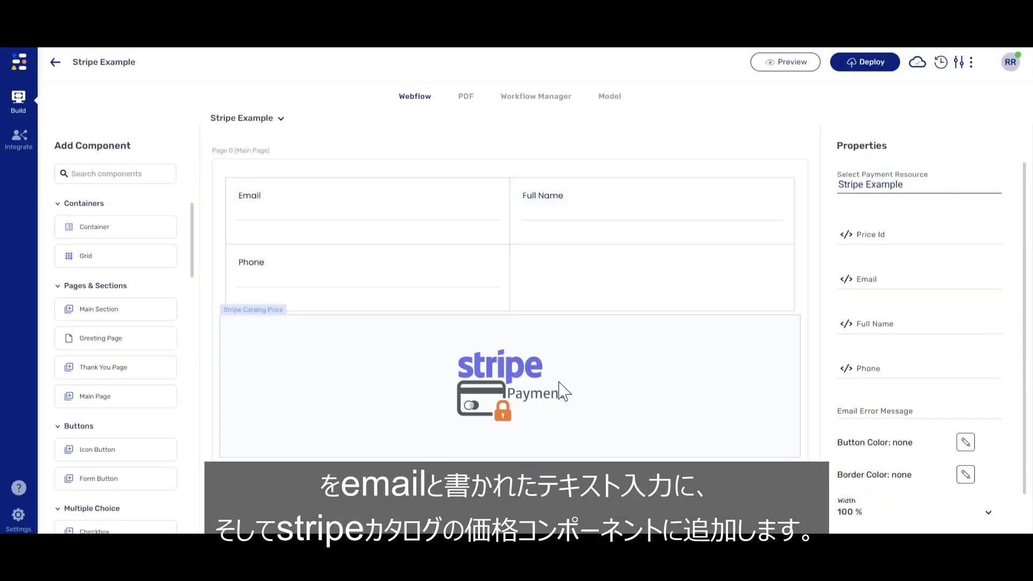
{"action": "left_click", "coordinate": [846, 280]}
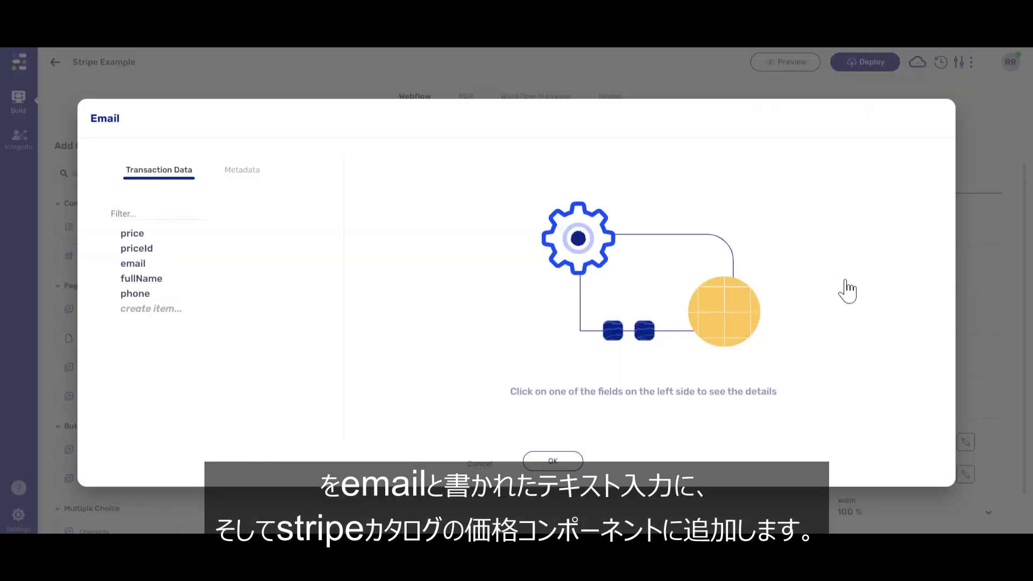
{"action": "left_click", "coordinate": [140, 263]}
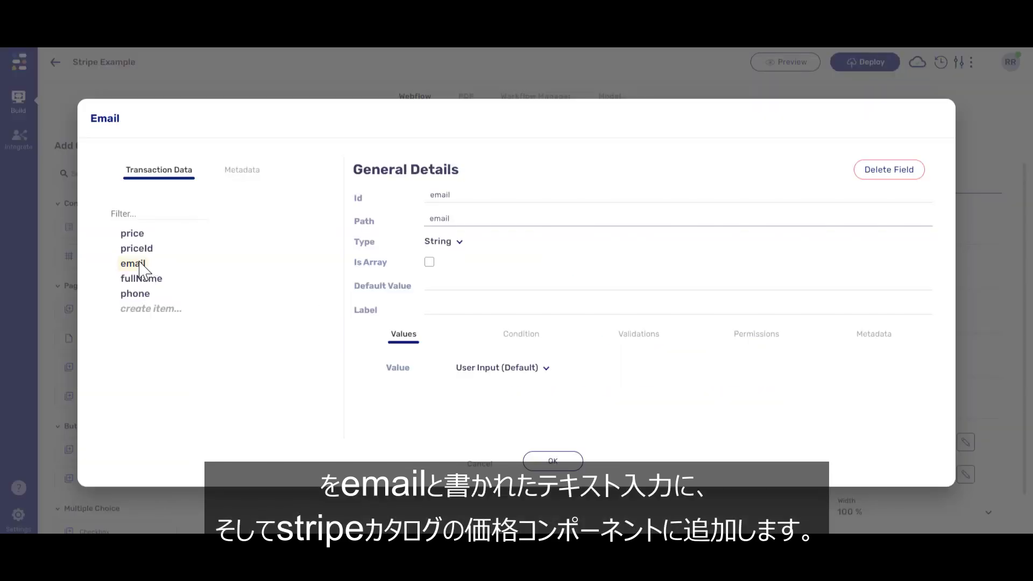
{"action": "left_click", "coordinate": [547, 461]}
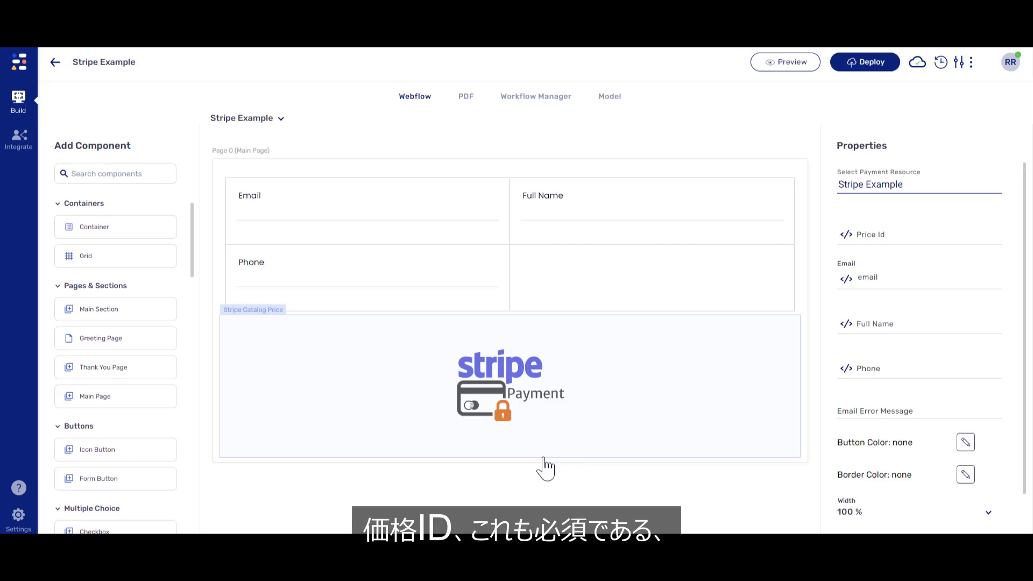
{"action": "left_click", "coordinate": [846, 237]}
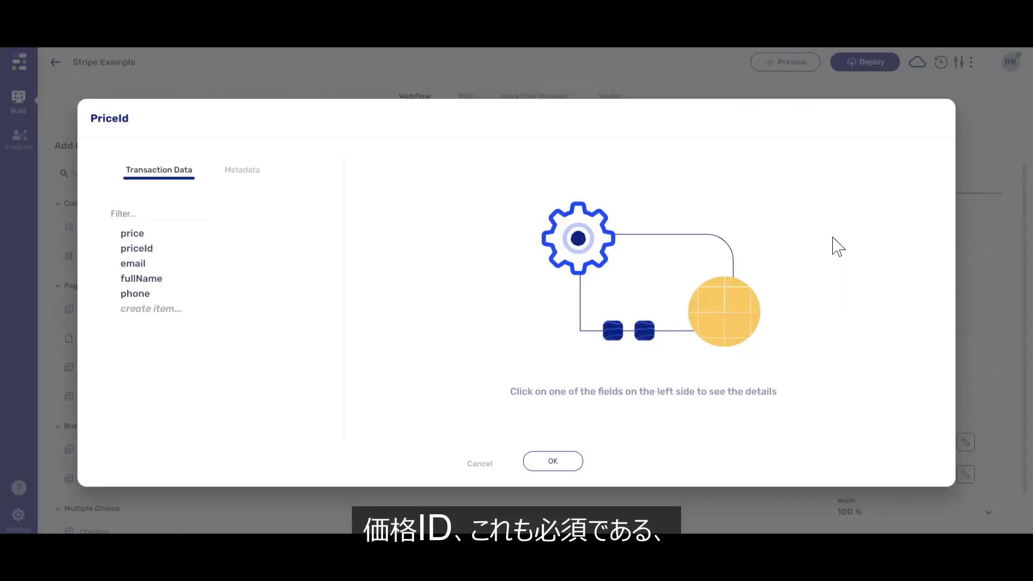
{"action": "left_click", "coordinate": [149, 249]}
{"action": "left_click", "coordinate": [546, 464]}
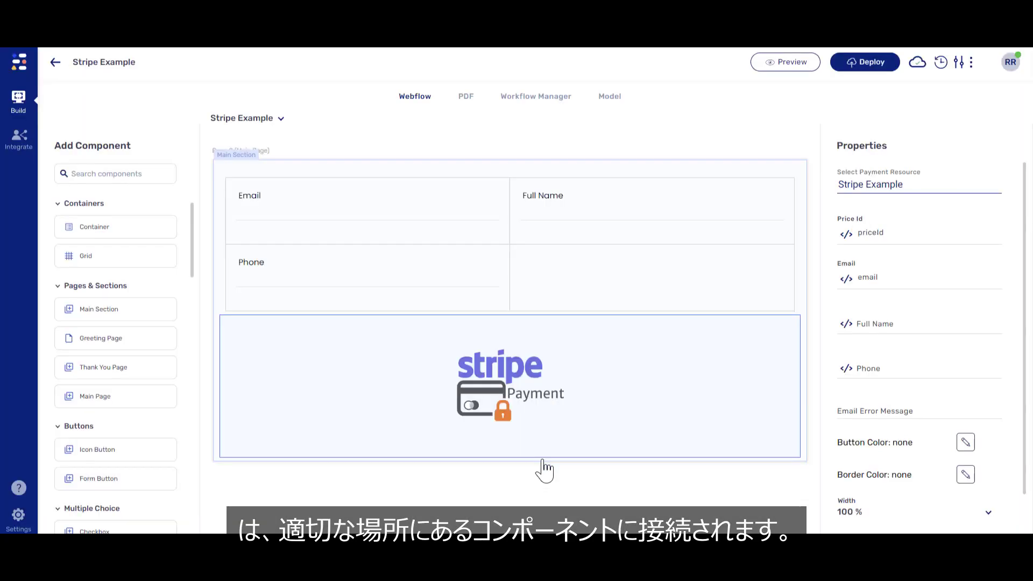
Bind the Full Name input to fullName and the Phone input to phone.
{"action": "left_click", "coordinate": [565, 229]}
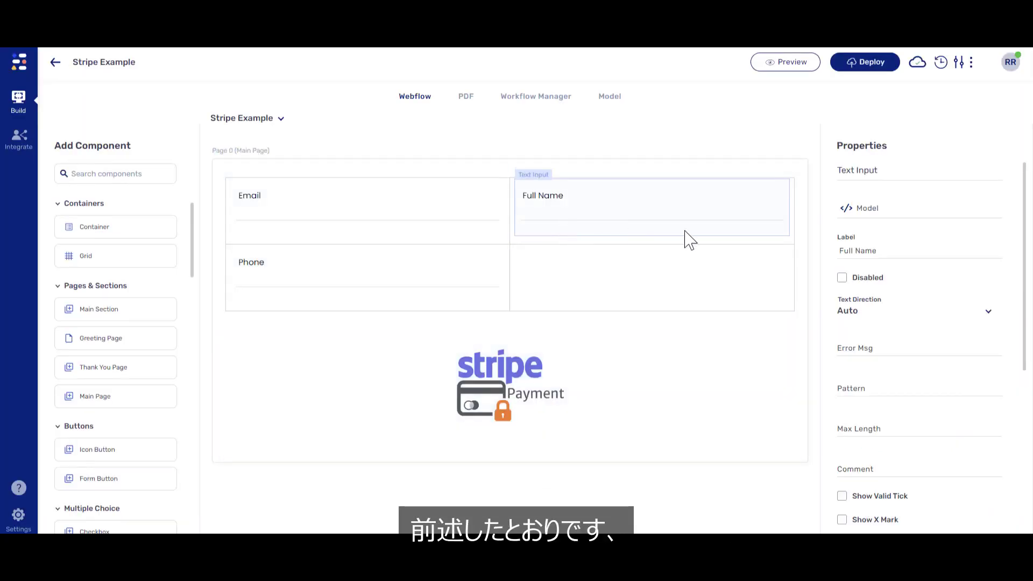
{"action": "left_click", "coordinate": [846, 210]}
{"action": "left_click", "coordinate": [159, 279]}
{"action": "left_click", "coordinate": [545, 463]}
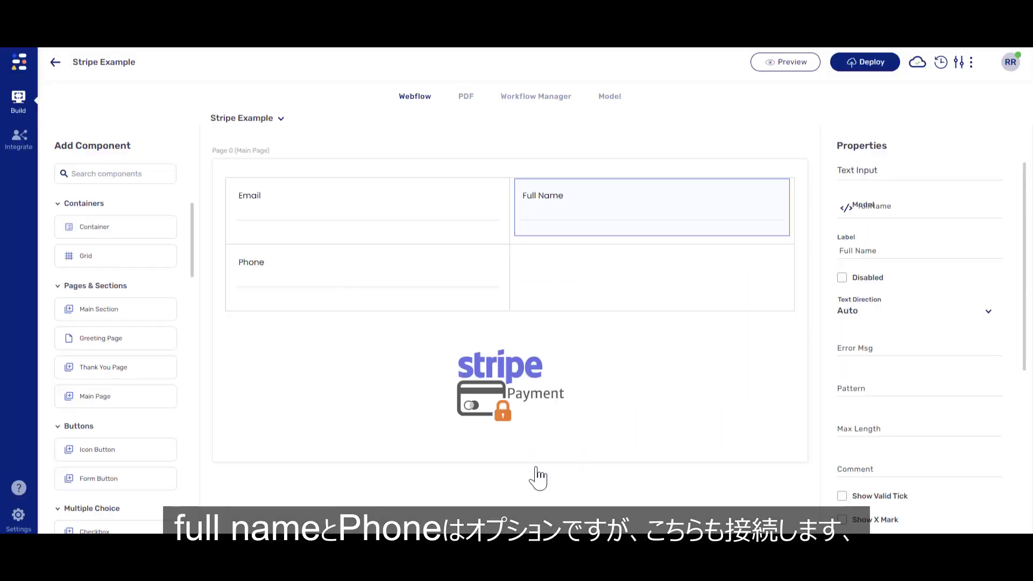
{"action": "left_click", "coordinate": [455, 295]}
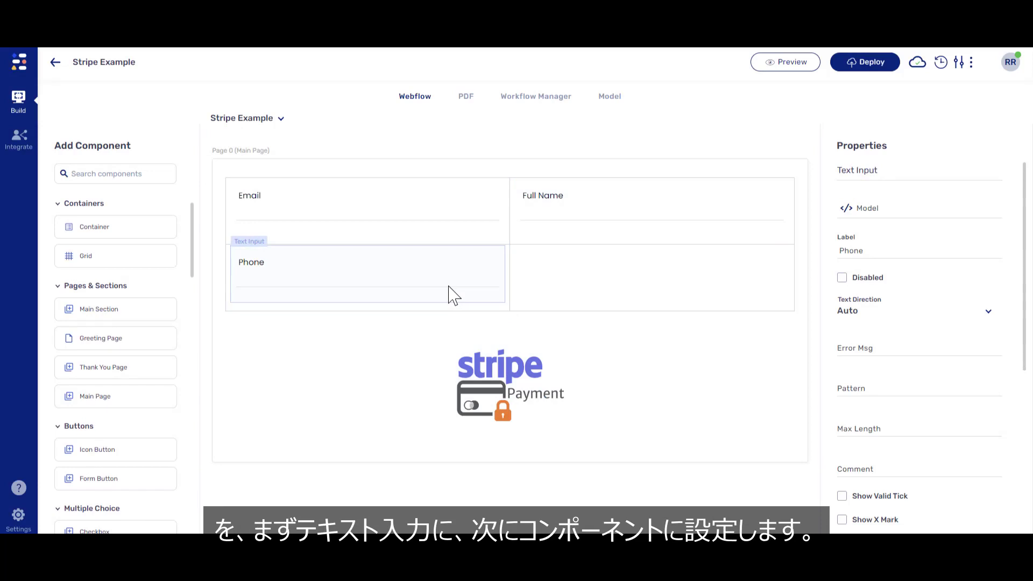
{"action": "left_click", "coordinate": [846, 210]}
{"action": "left_click", "coordinate": [143, 296]}
{"action": "left_click", "coordinate": [565, 462]}
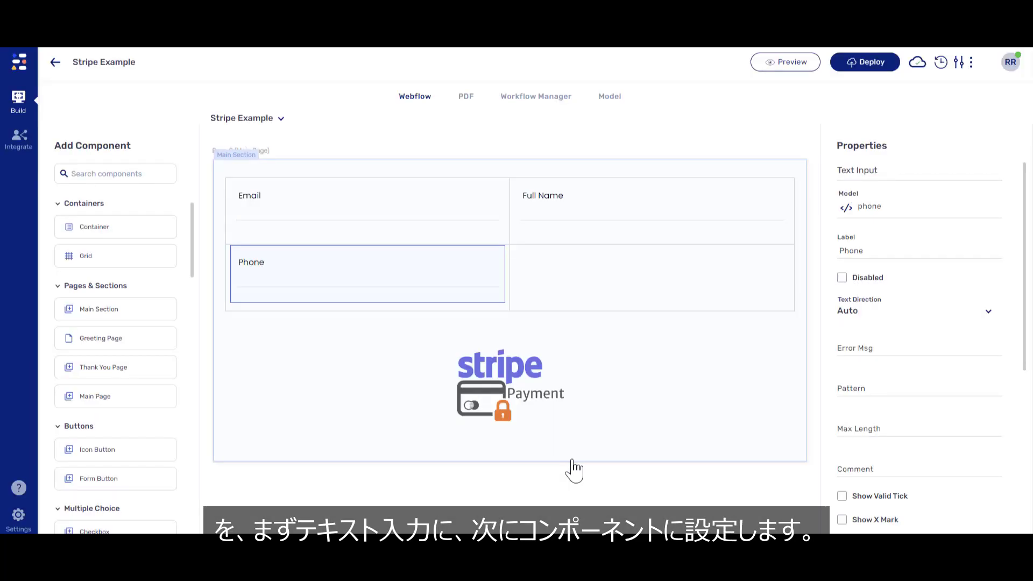
Map the Stripe component's Full Name to fullName and Phone to phone.
{"action": "left_click", "coordinate": [581, 418]}
{"action": "left_click", "coordinate": [847, 330]}
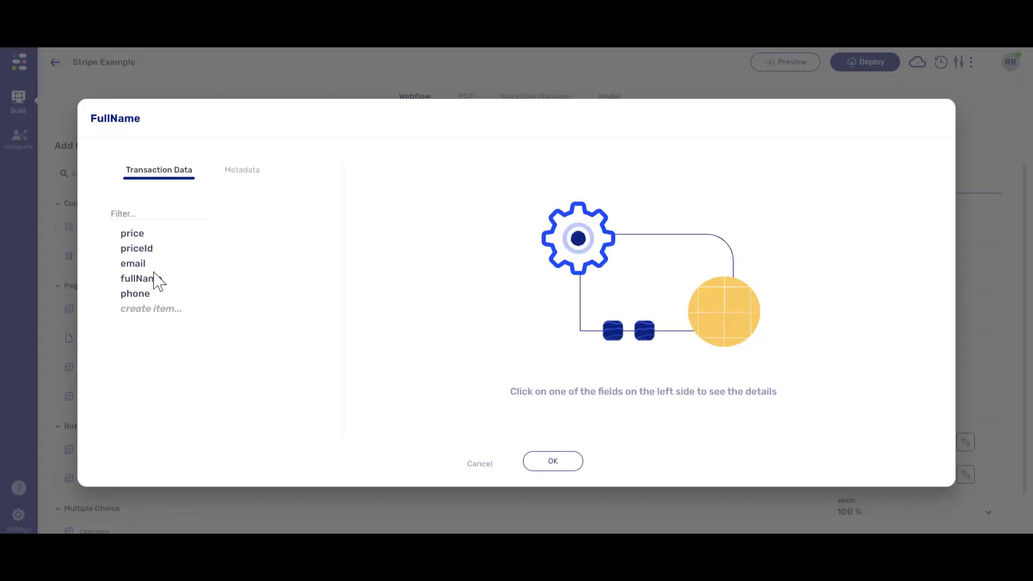
{"action": "left_click", "coordinate": [157, 281]}
{"action": "left_click", "coordinate": [537, 464]}
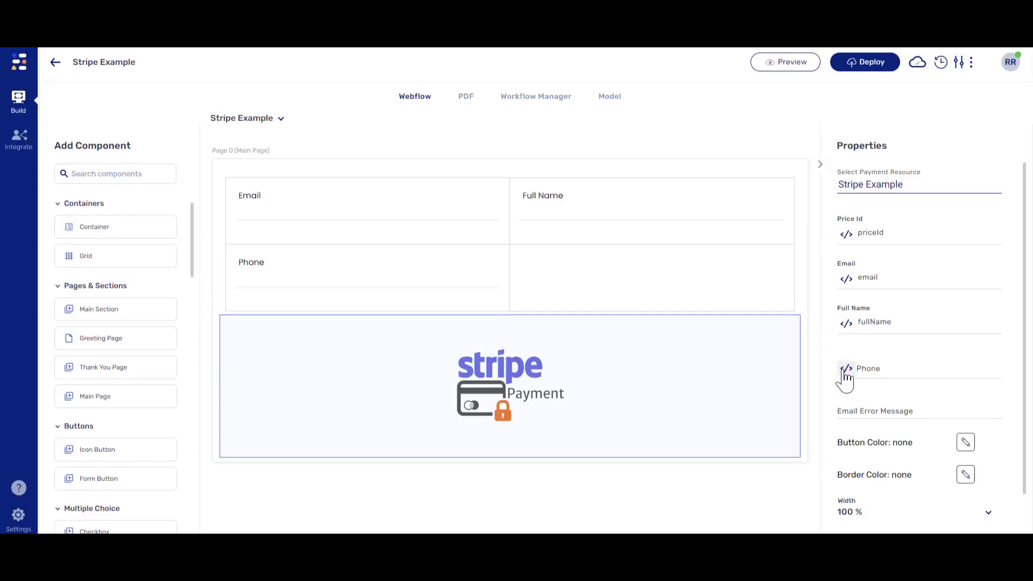
{"action": "left_click", "coordinate": [846, 371]}
{"action": "left_click", "coordinate": [139, 295]}
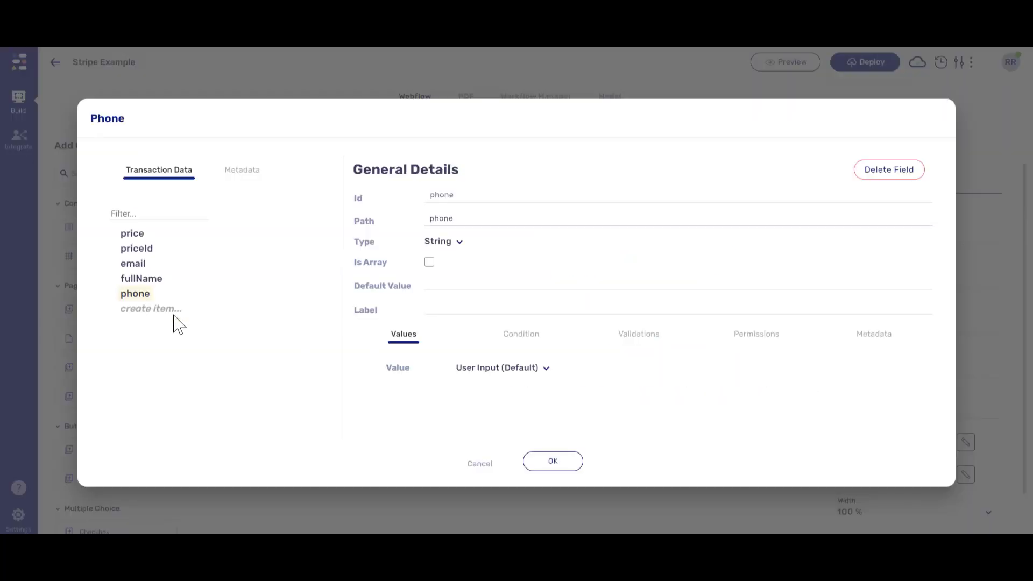
{"action": "left_click", "coordinate": [563, 463]}
Deploy the form to integration-qa-dev and preview it there.
{"action": "left_click", "coordinate": [861, 63]}
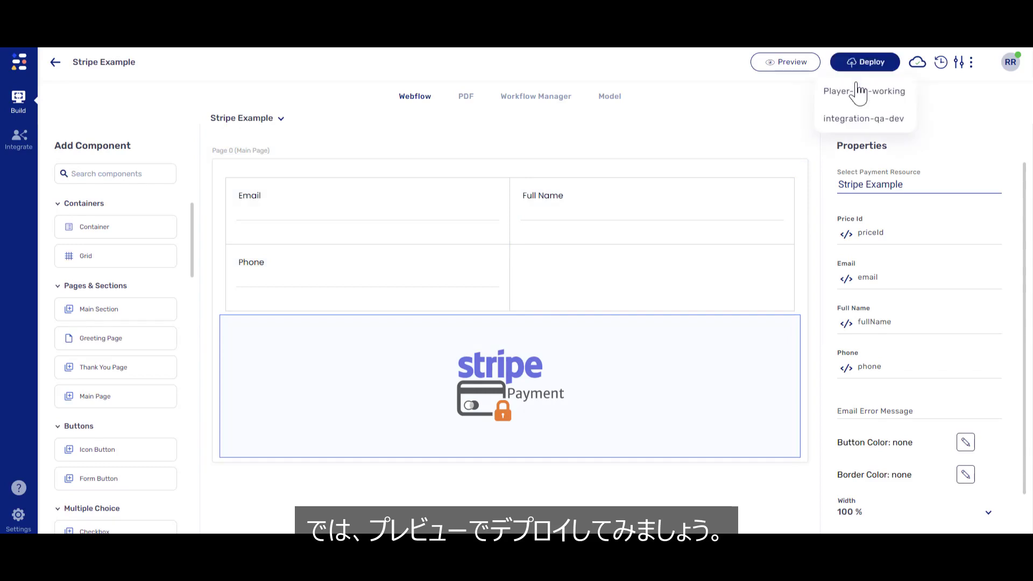
{"action": "left_click", "coordinate": [858, 119]}
{"action": "left_click", "coordinate": [802, 63]}
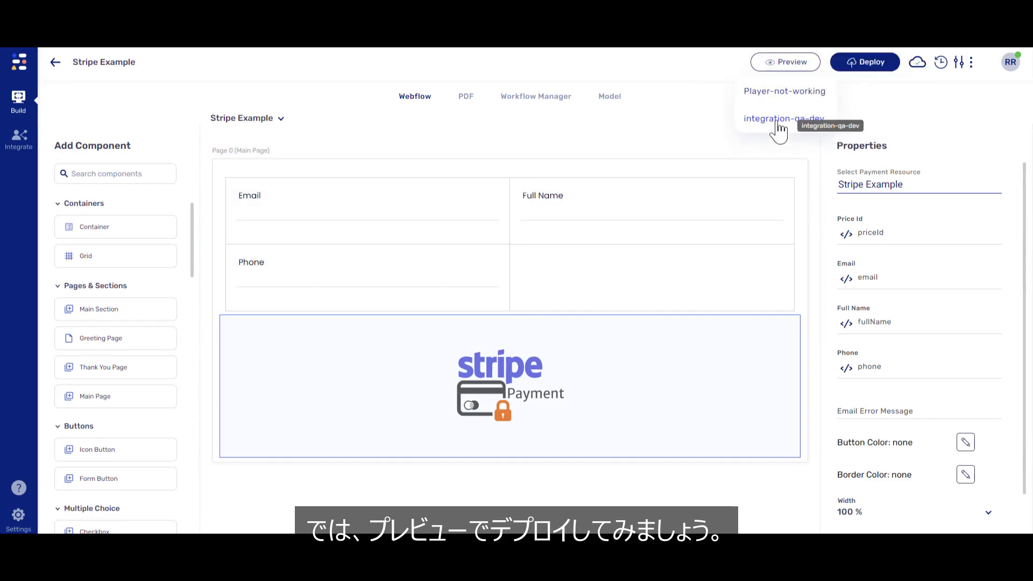
{"action": "left_click", "coordinate": [778, 128]}
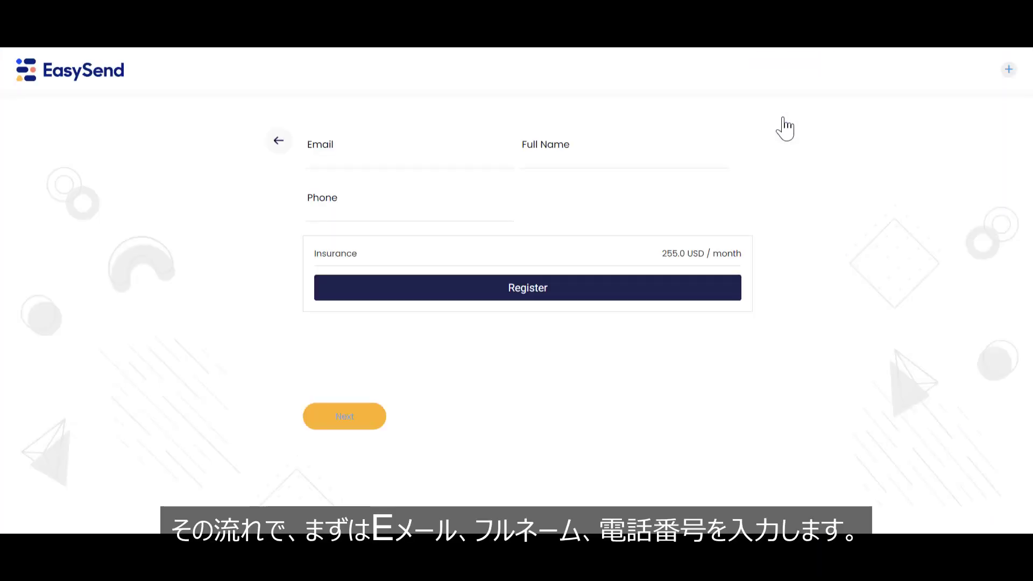
Enter the contact's email, full name and phone number in the preview, then register to reach the Stripe payment panel.
{"action": "left_click", "coordinate": [437, 157]}
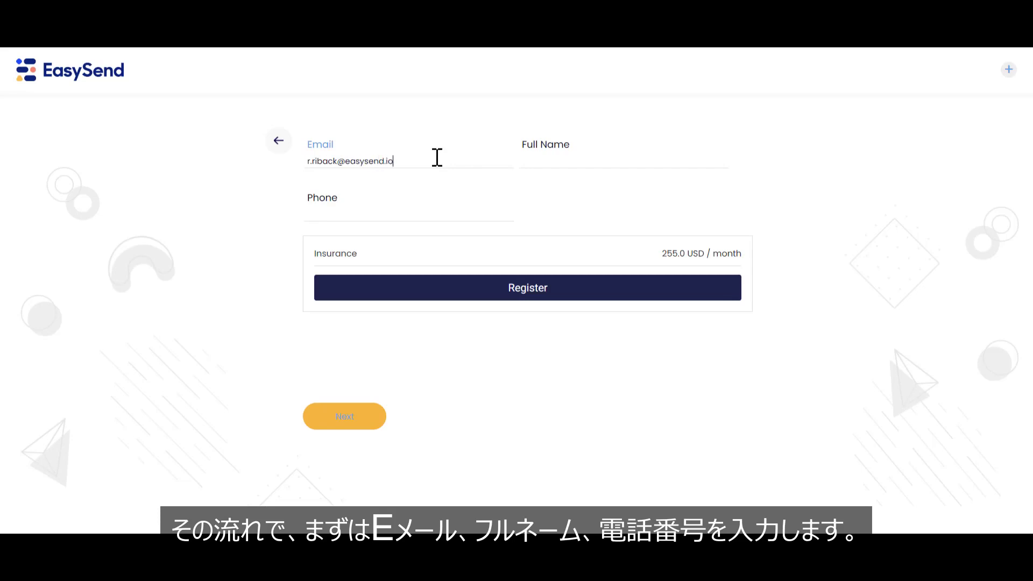
{"action": "left_click", "coordinate": [545, 156]}
{"action": "type", "text": "obbins"}
{"action": "left_click", "coordinate": [455, 211]}
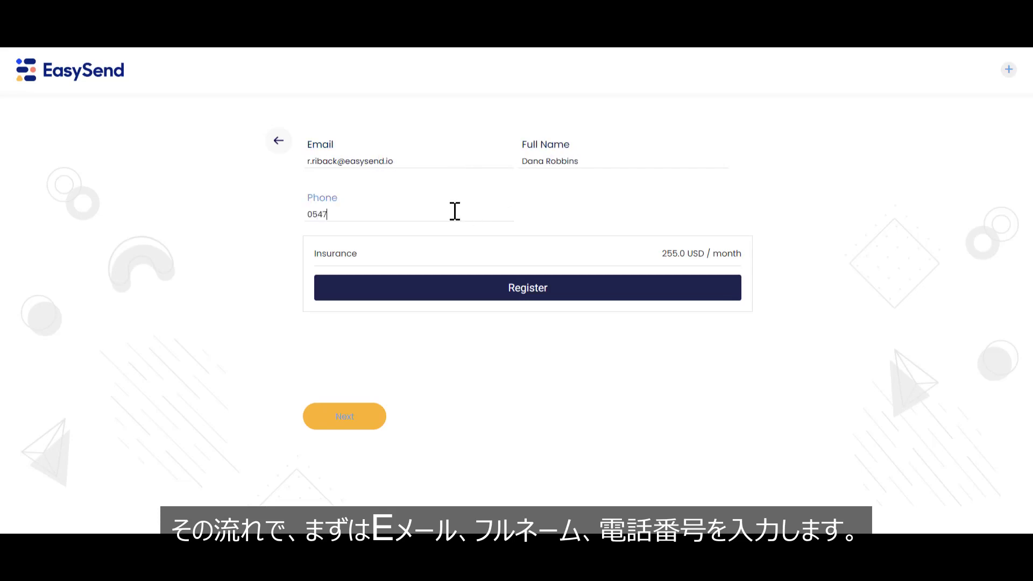
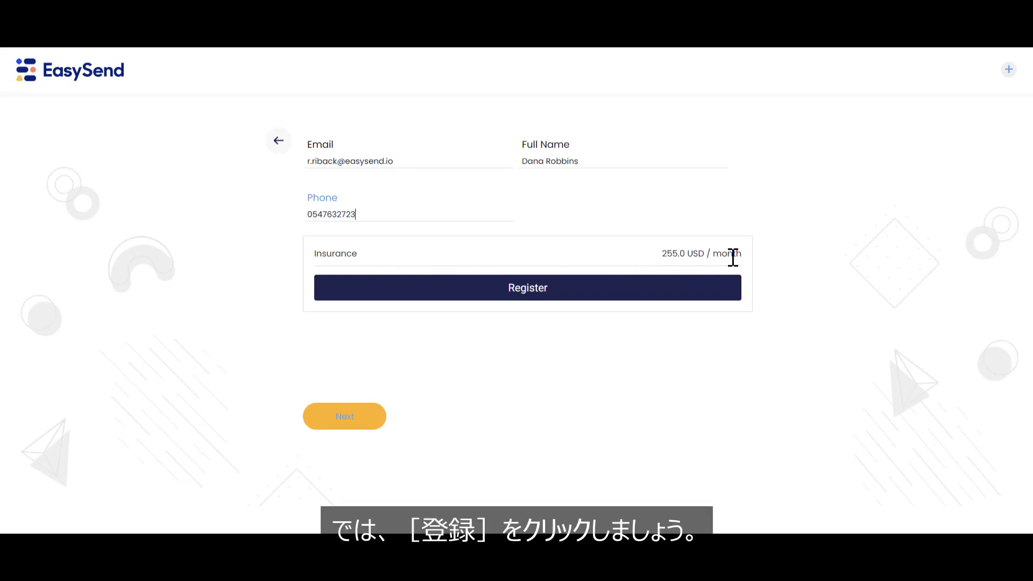
{"action": "left_click", "coordinate": [595, 295]}
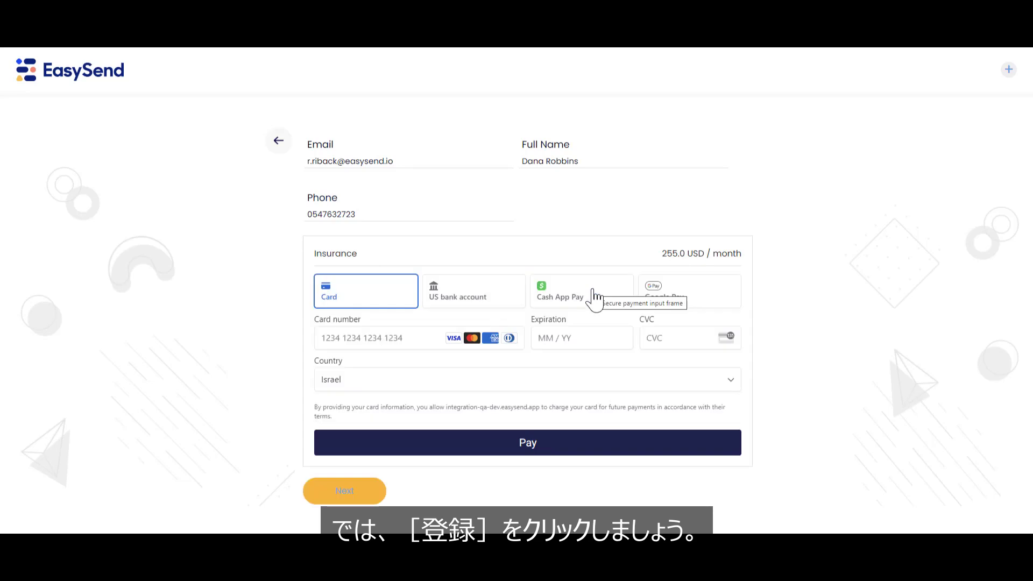
Pay with the Stripe test card number, expiry 05 / 29 and CVC 123.
{"action": "left_click", "coordinate": [396, 341]}
{"action": "type", "text": "4242 4242 4242 4242"}
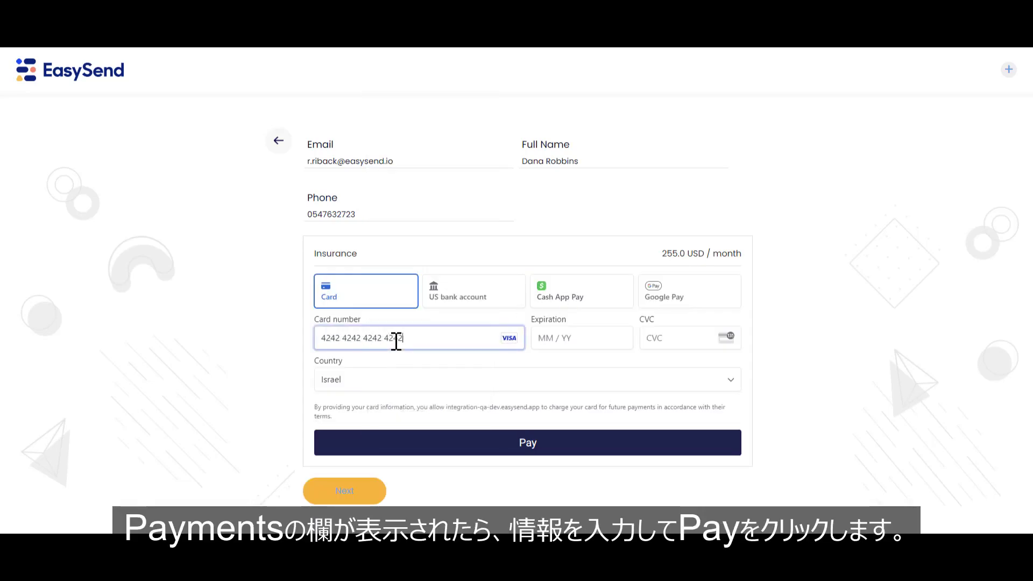
{"action": "left_click", "coordinate": [540, 343]}
{"action": "type", "text": "05 / 2"}
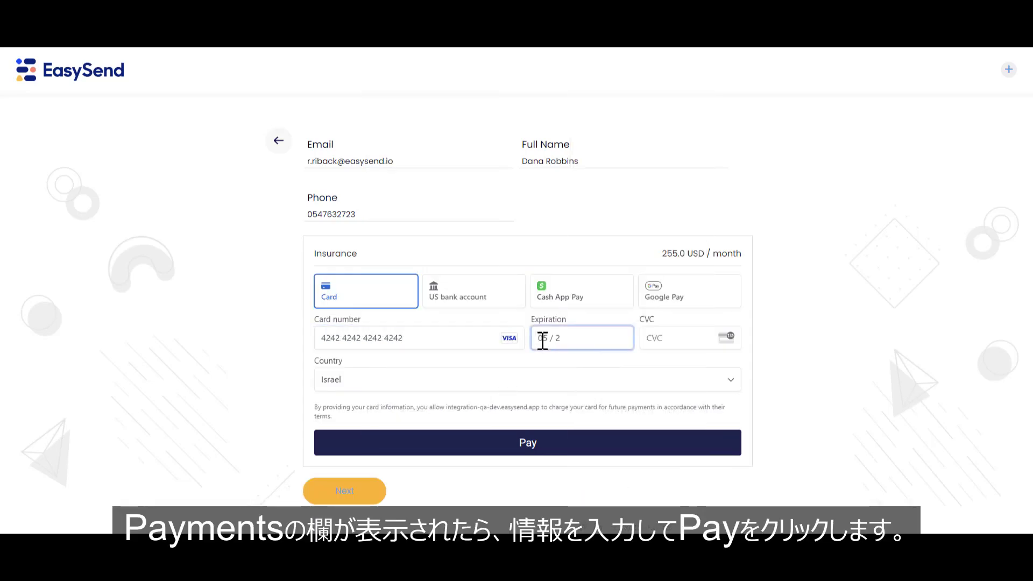
{"action": "type", "text": "9"}
{"action": "left_click", "coordinate": [657, 339]}
{"action": "type", "text": "123"}
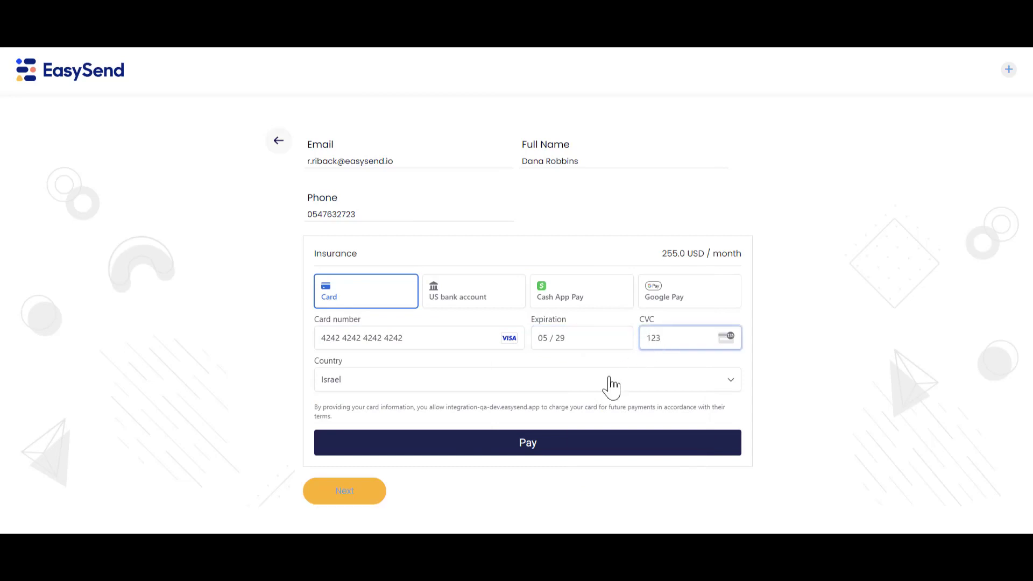
{"action": "left_click", "coordinate": [538, 448]}
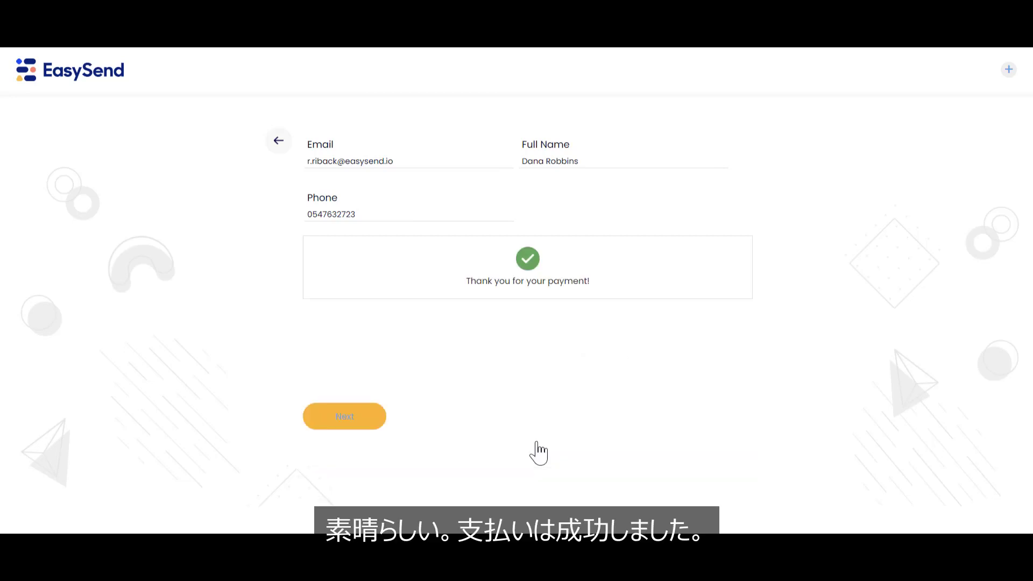